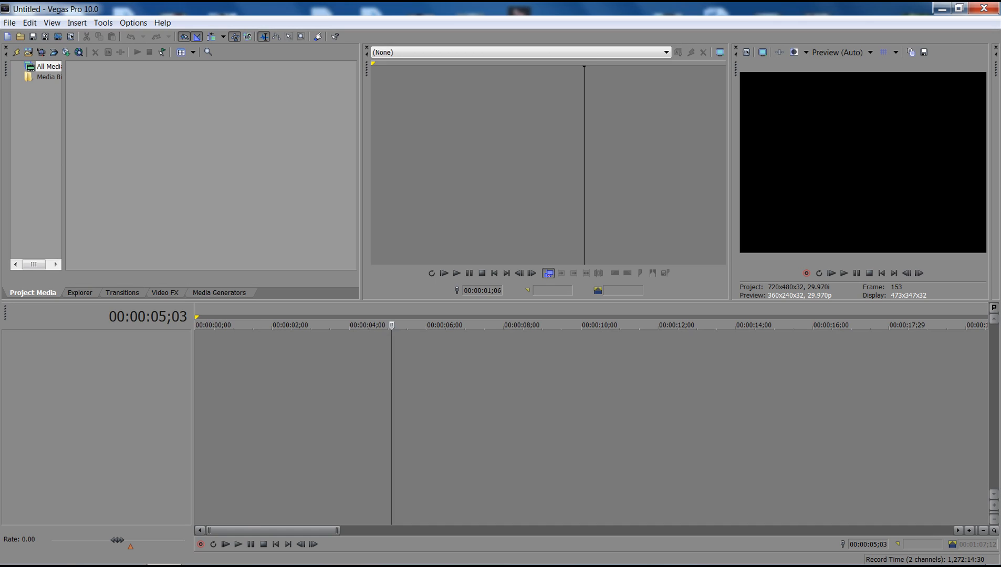
Step: Bring the Capture_20110721_37 - Copy video from the desktop onto the start of the empty timeline
click(199, 420)
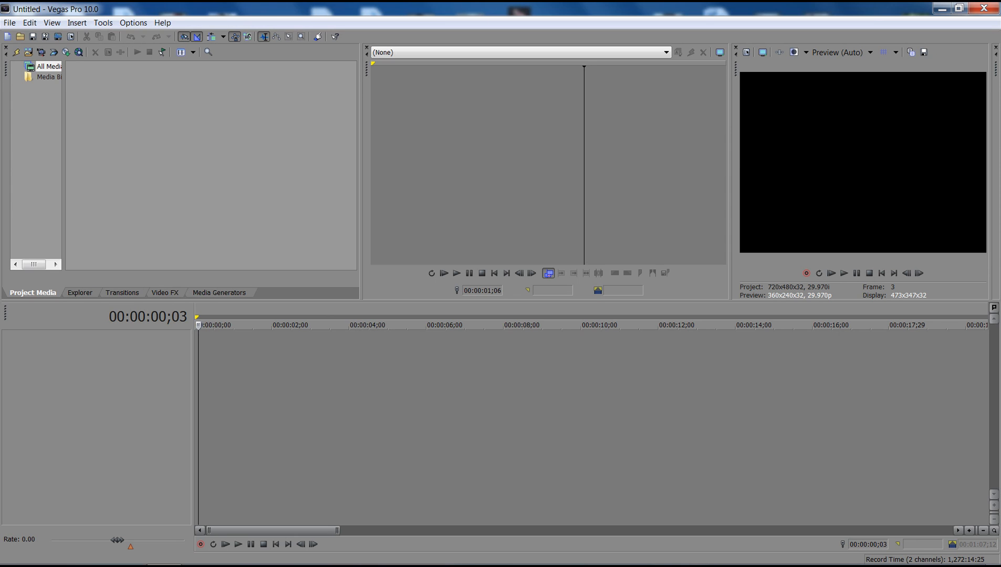
drag(504, 8, 1000, 114)
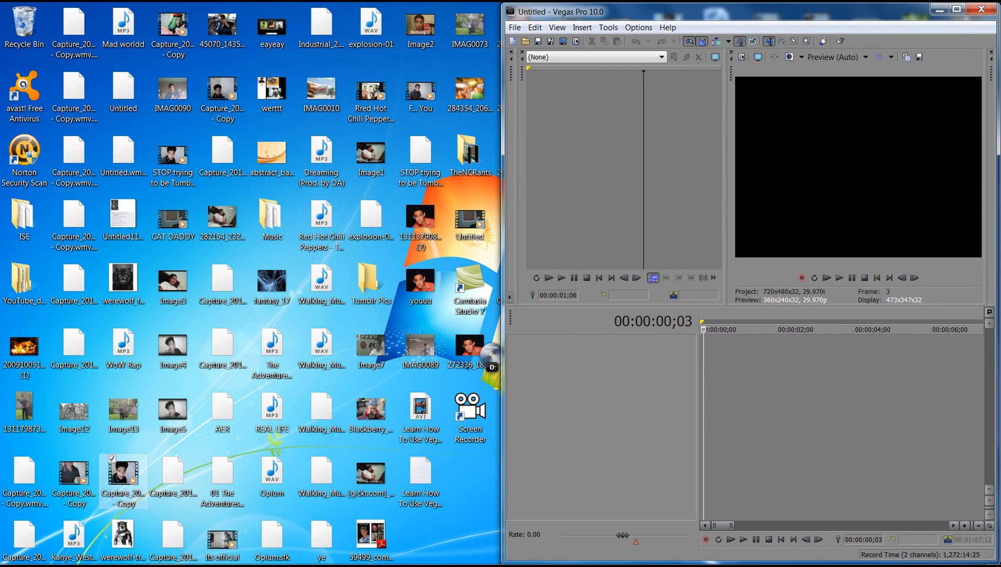
click(123, 478)
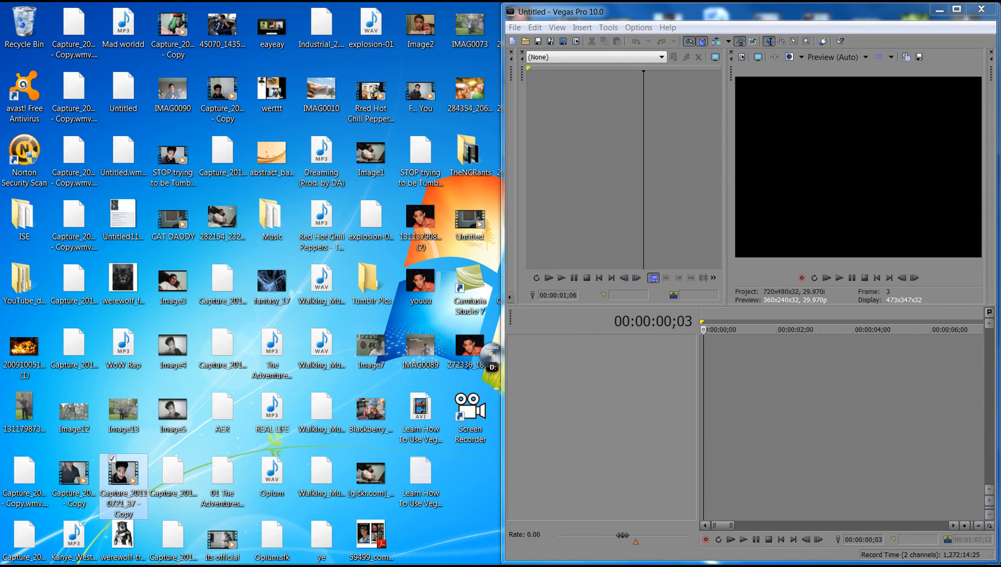
drag(502, 156, 239, 155)
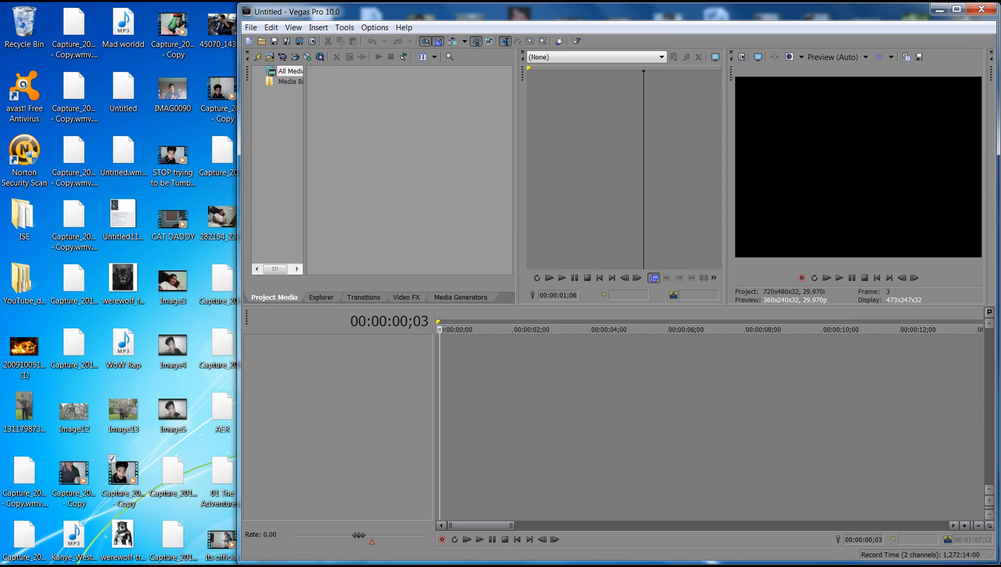
drag(123, 476, 440, 353)
double_click(520, 12)
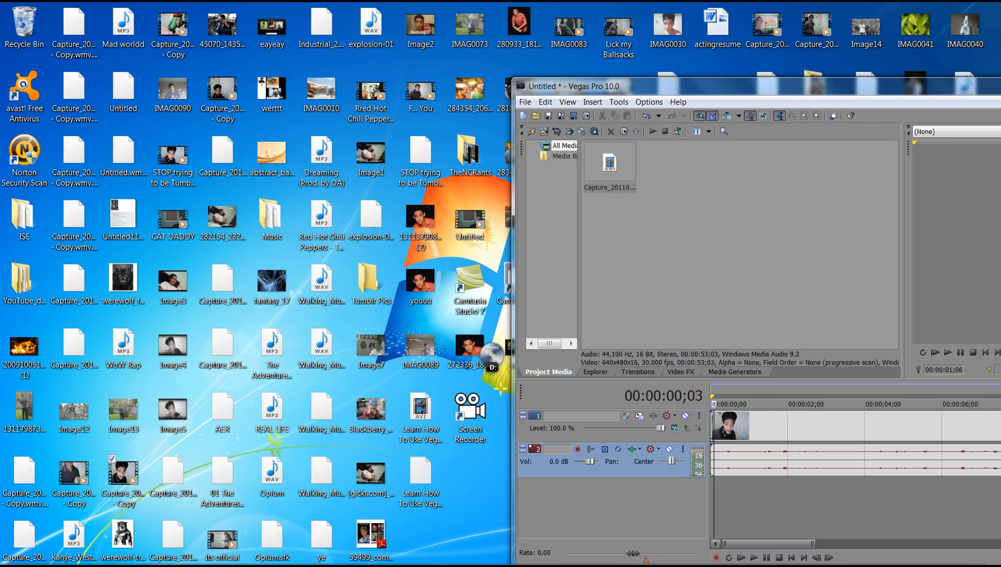
double_click(588, 86)
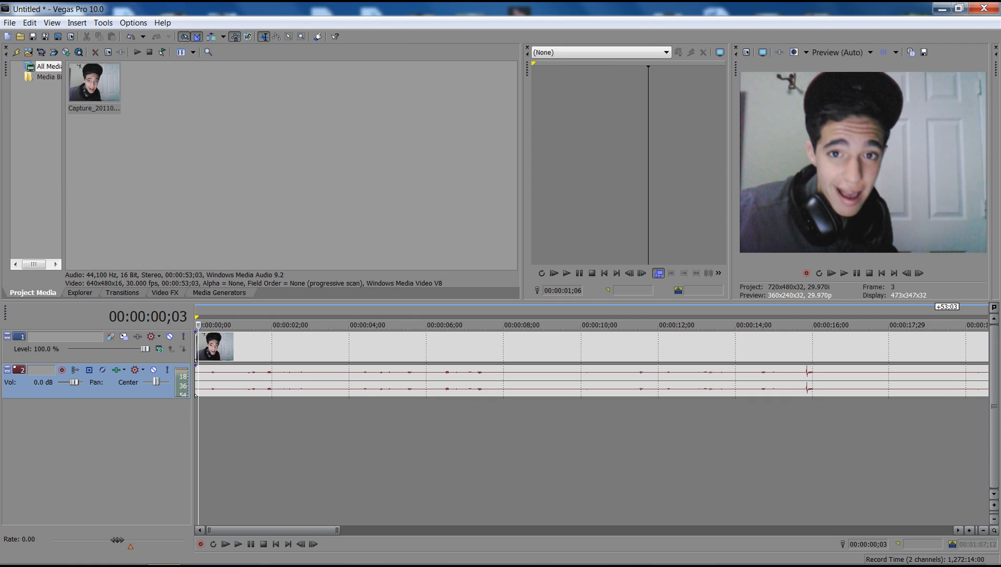
Step: Return to the start of the timeline, then mute the video track and unmute it again
key(ctrl+a)
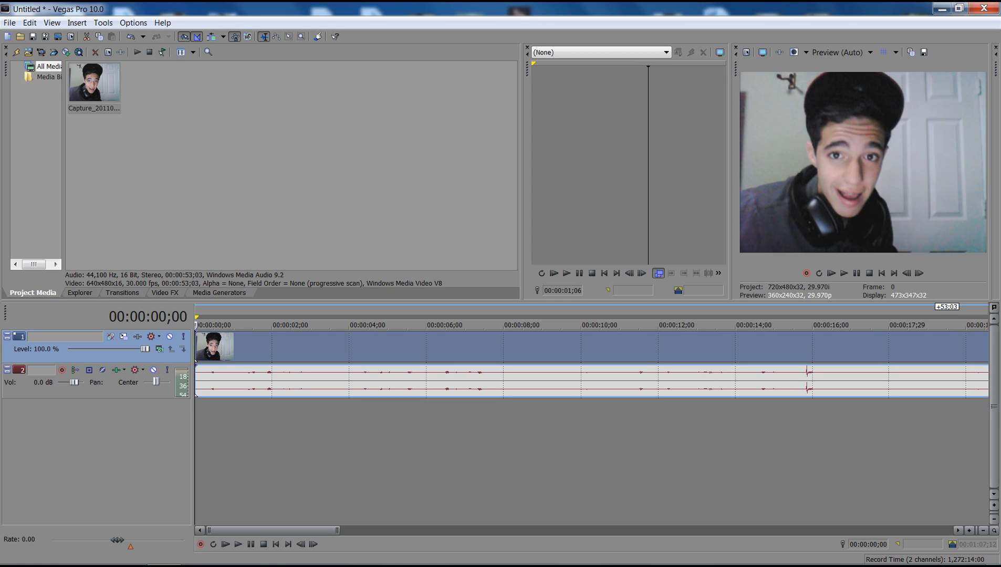
mouse_move(142, 349)
mouse_down()
mouse_move(87, 349)
mouse_move(144, 349)
mouse_up()
click(169, 336)
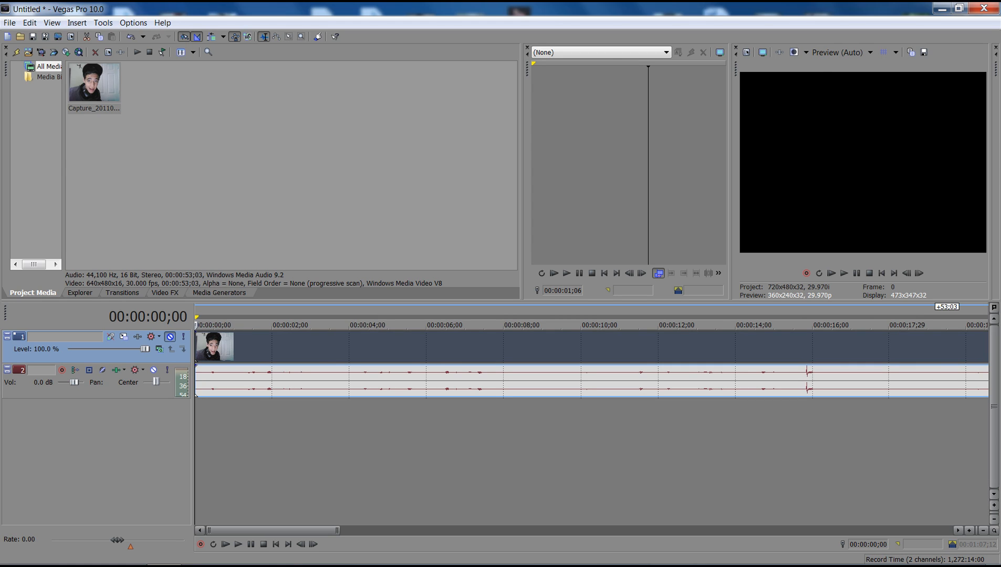
click(170, 337)
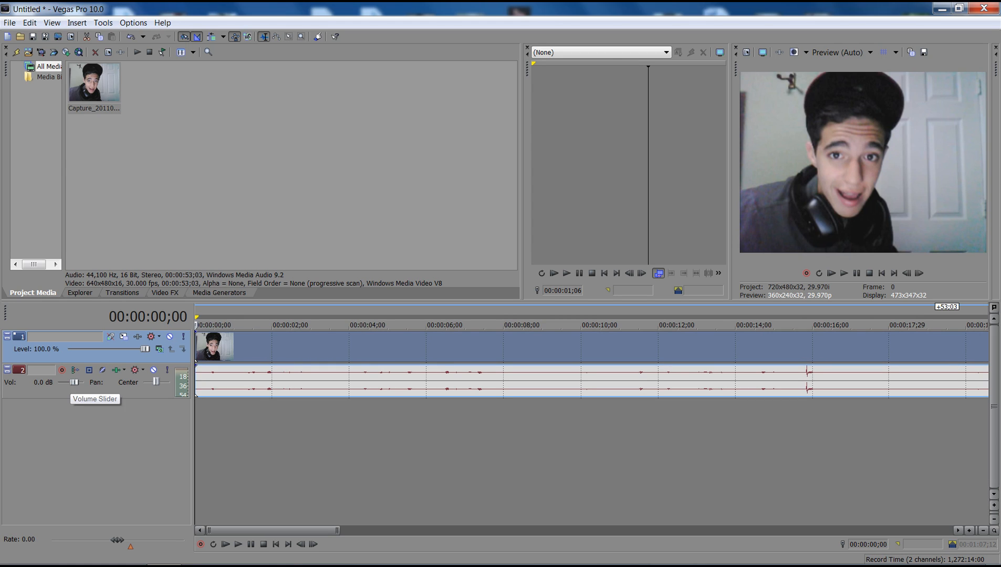
Step: Set the audio track's volume to 1.0 dB and try its pan and mute controls
drag(74, 382, 61, 382)
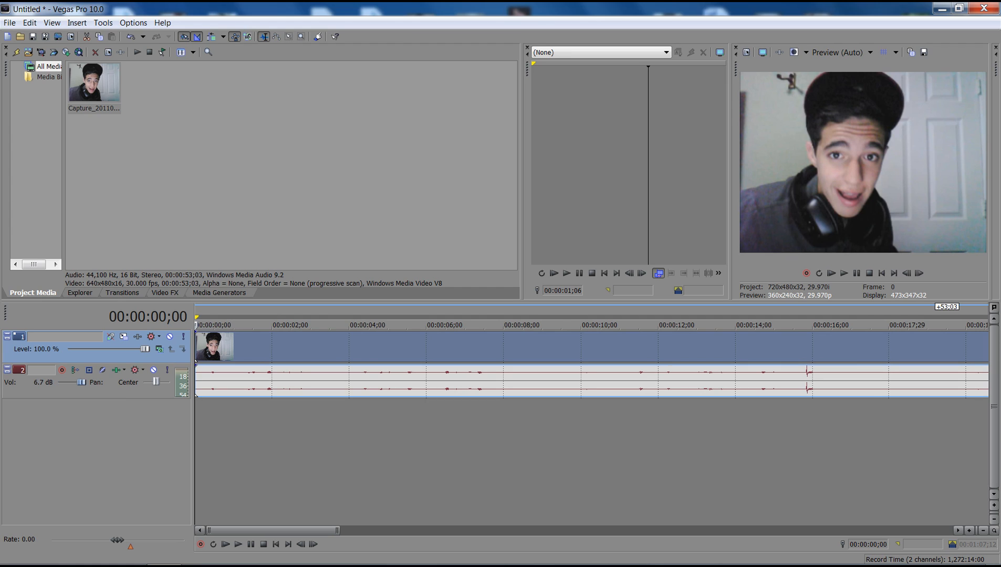
drag(156, 382, 143, 382)
click(153, 370)
click(153, 370)
Step: Turn off Maintain aspect ratio in the video clip's event properties and return the cursor to the timeline start
right_click(244, 391)
click(206, 347)
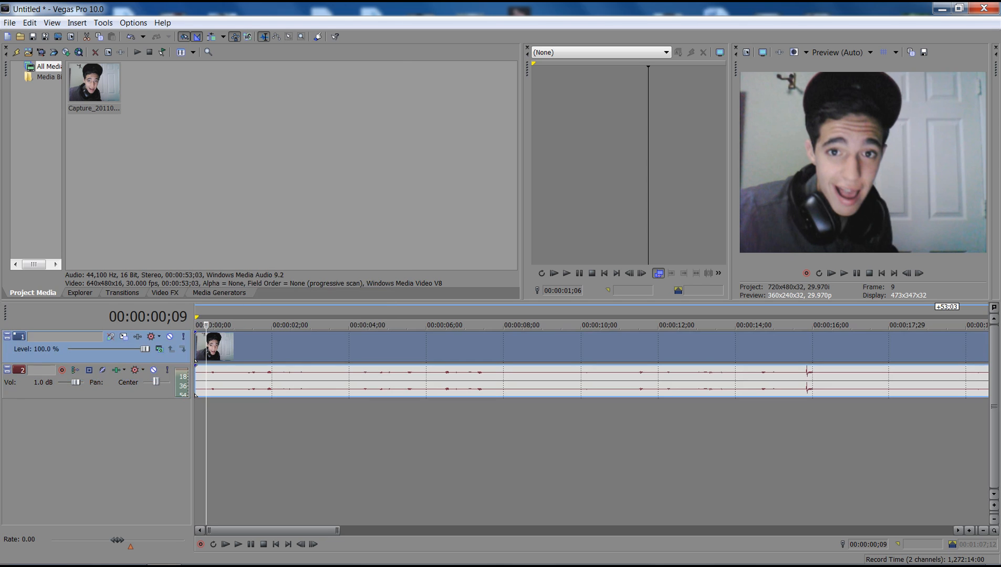
right_click(321, 355)
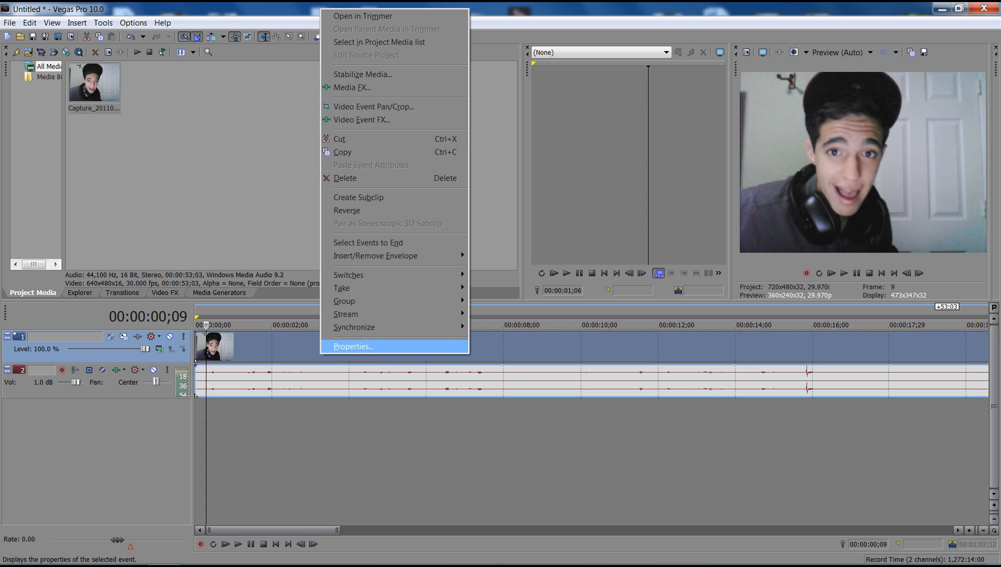
click(353, 346)
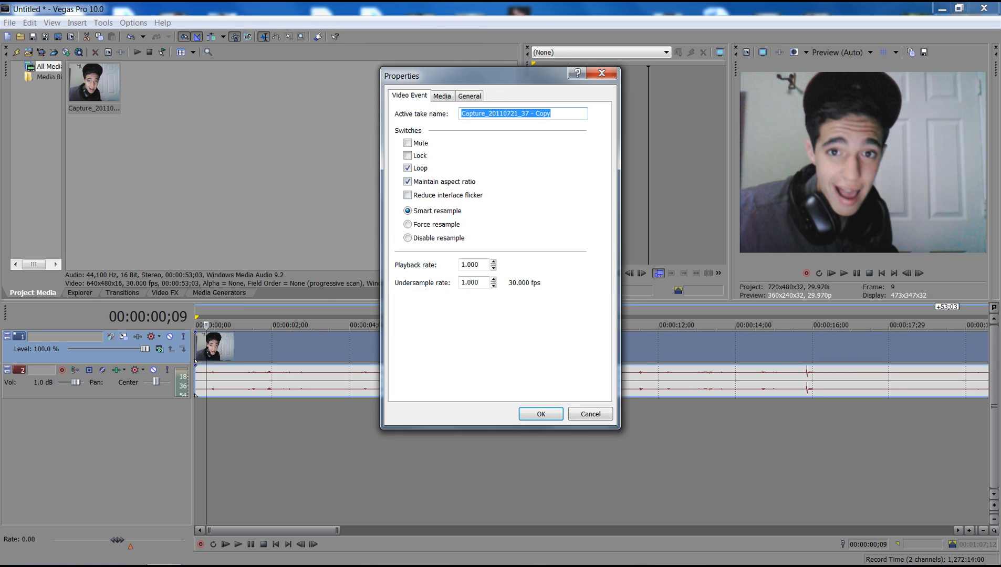
click(407, 182)
click(540, 414)
right_click(422, 346)
click(238, 348)
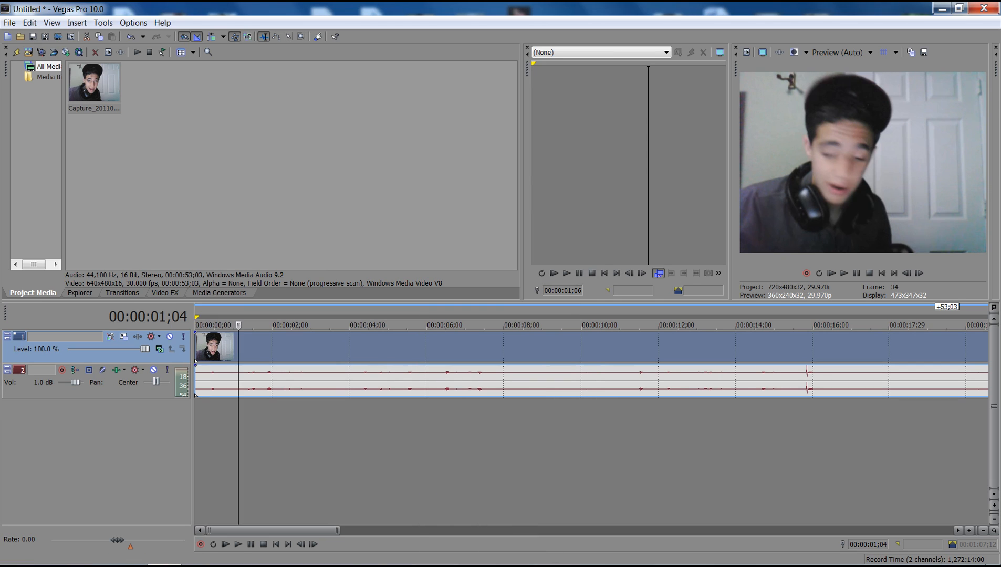
key(Home)
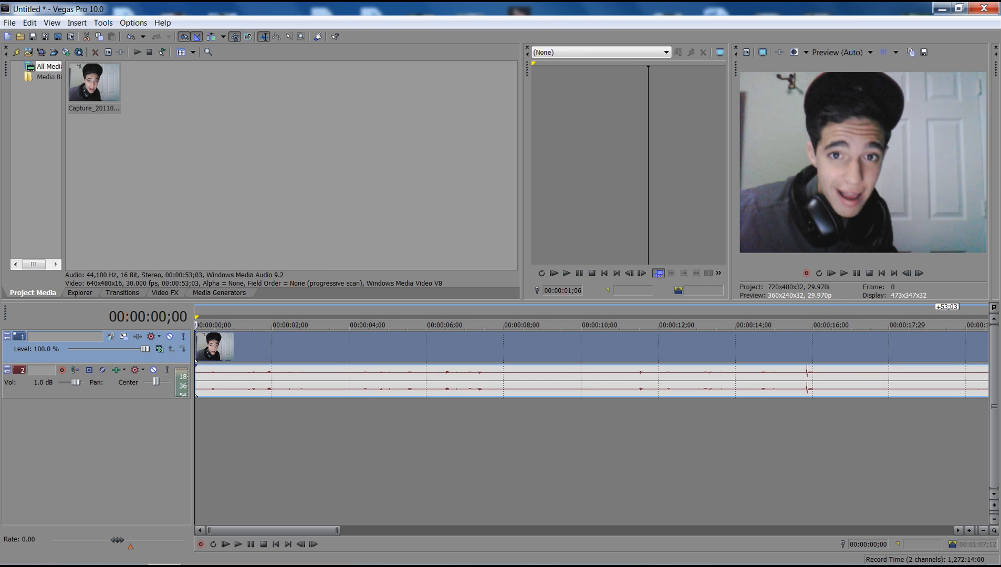
Step: Add the Rred Hot Chili Peppers video from the desktop to the timeline, overlapping the first clip, and accept the audio proxy notice
drag(446, 9, 465, 189)
drag(371, 97, 686, 531)
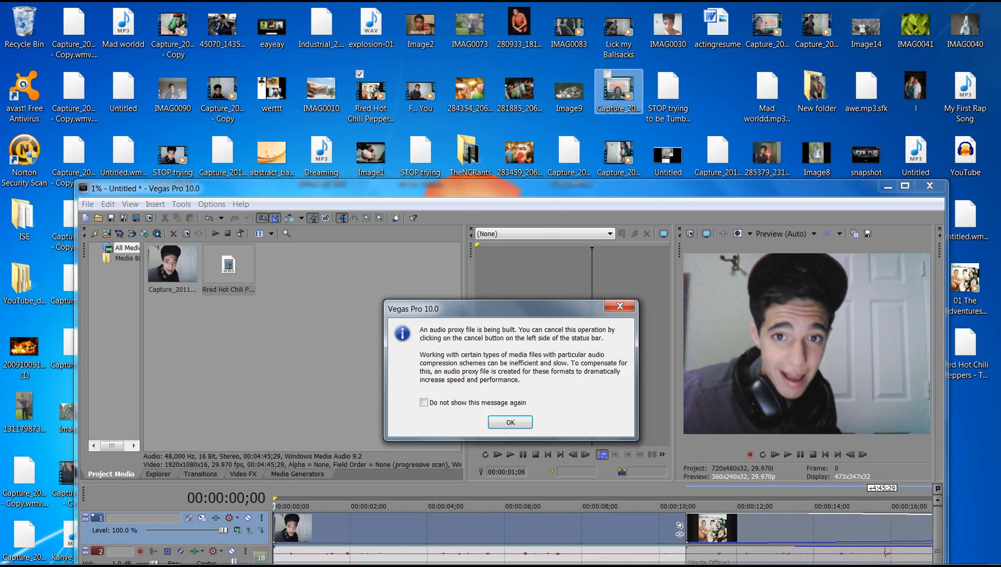
key(Return)
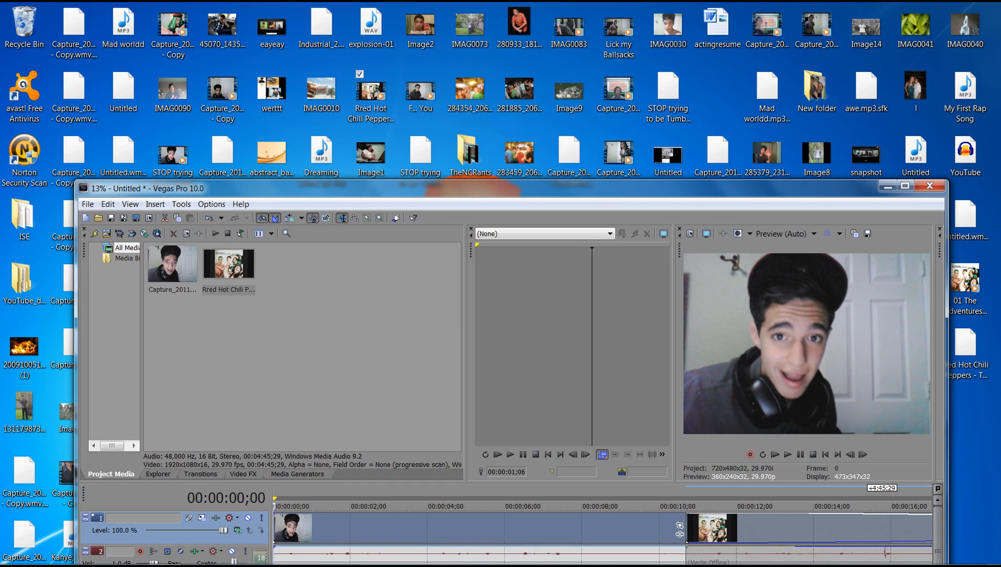
key(super+Up)
Step: Delete both clips from the timeline and place the Capture_20110721_37 - Copy clip from the project media at the start
click(748, 348)
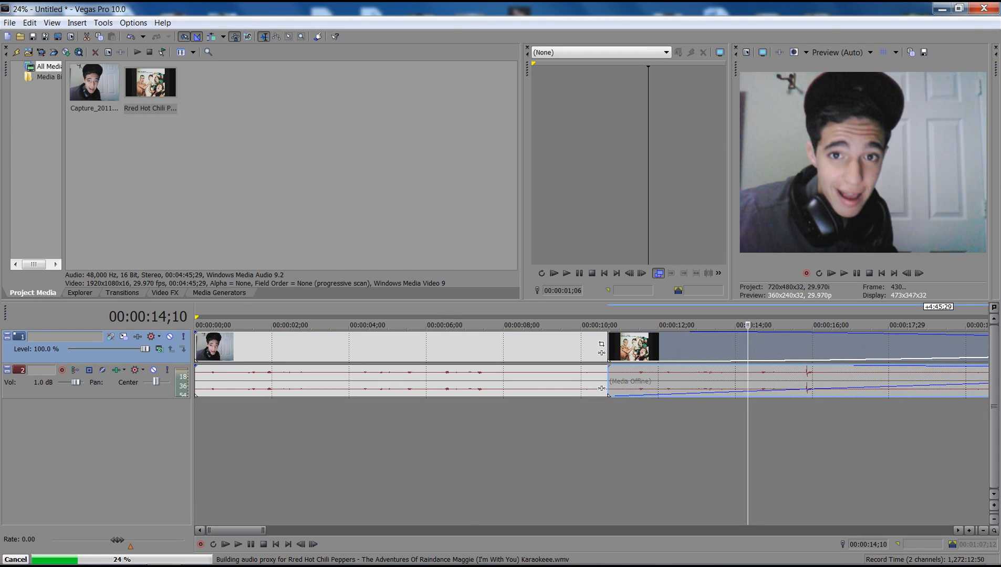
key(Delete)
click(469, 348)
key(Delete)
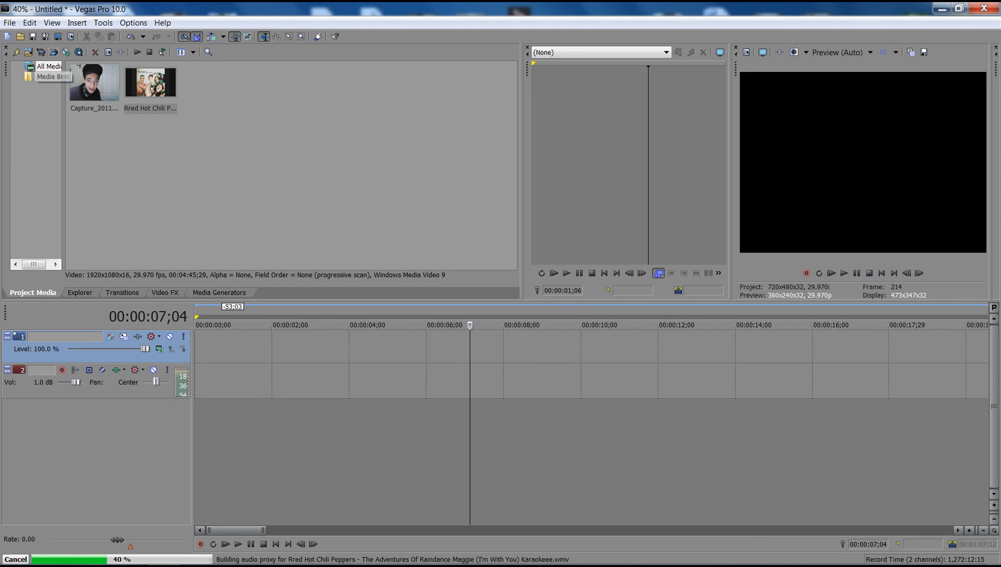
drag(95, 84, 202, 348)
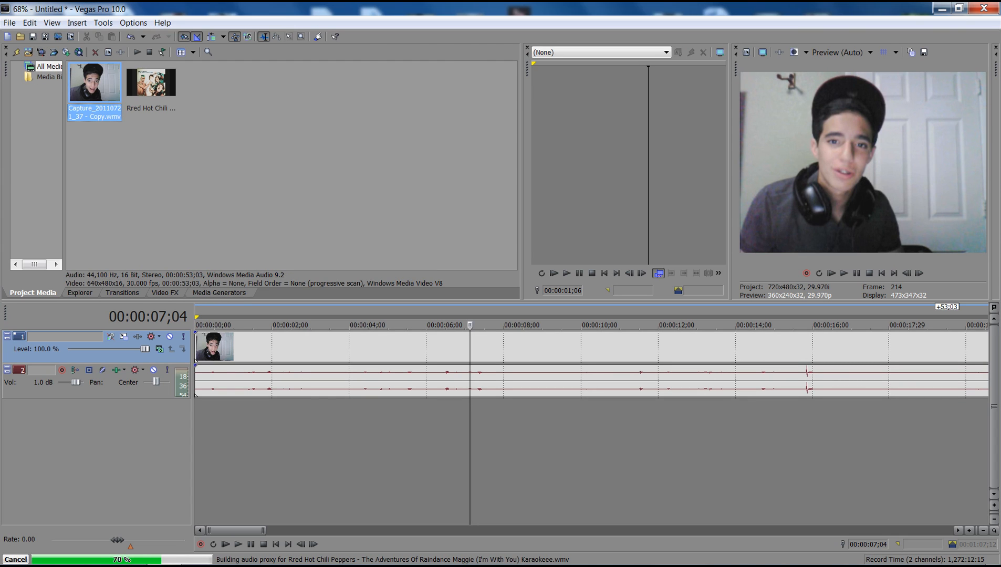
Step: Place the Untitled Vegas project file from the Desktop folder on new tracks below the existing ones, and delete the placed clip
click(80, 293)
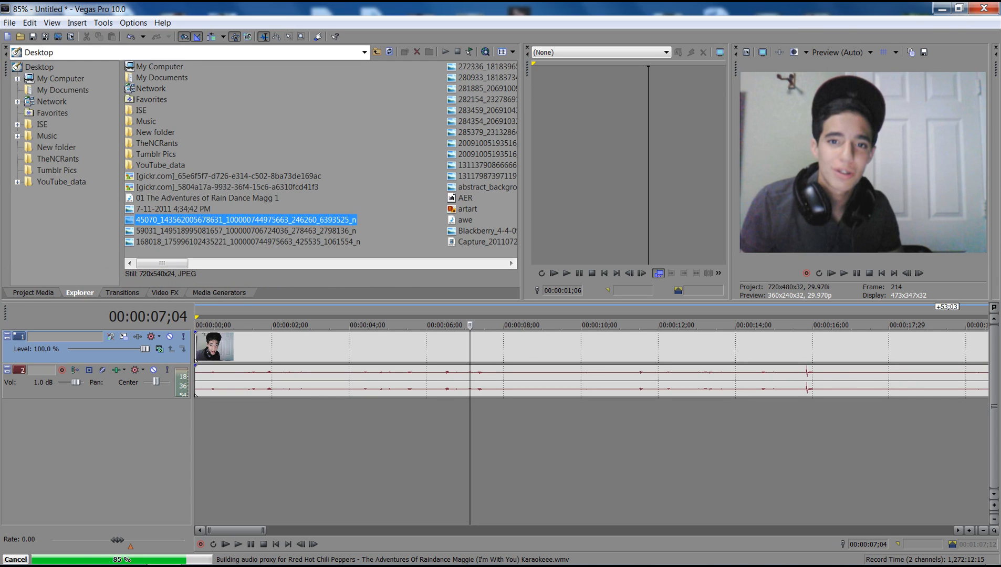
scroll(321, 158, down, 5)
scroll(320, 158, up, 1)
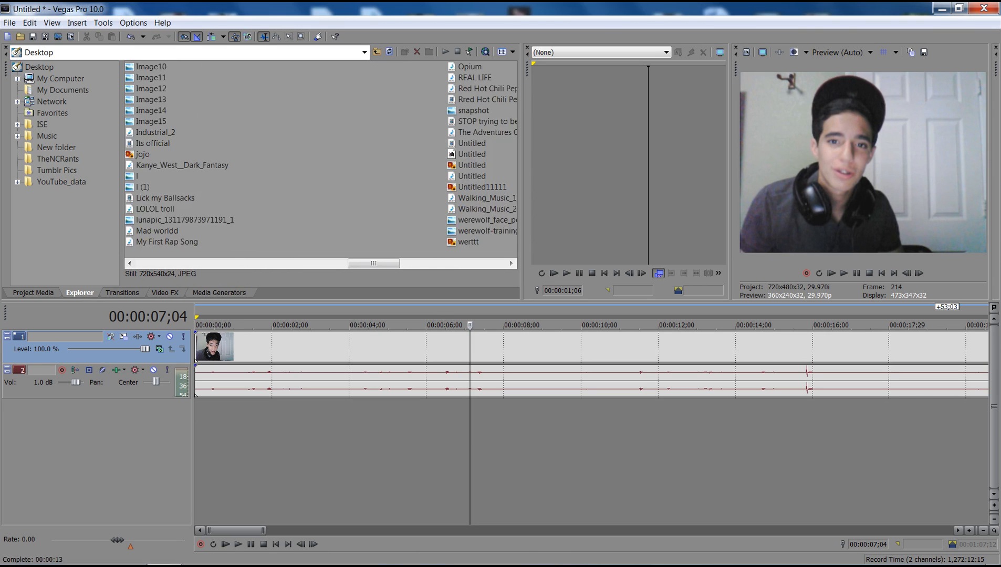
scroll(320, 158, down, 1)
drag(150, 155, 662, 423)
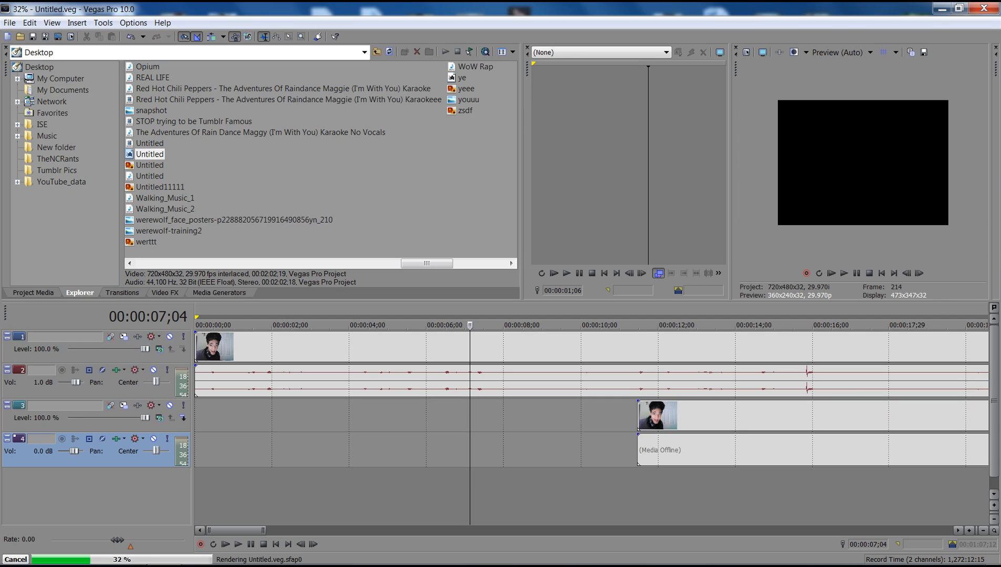
click(687, 418)
key(Delete)
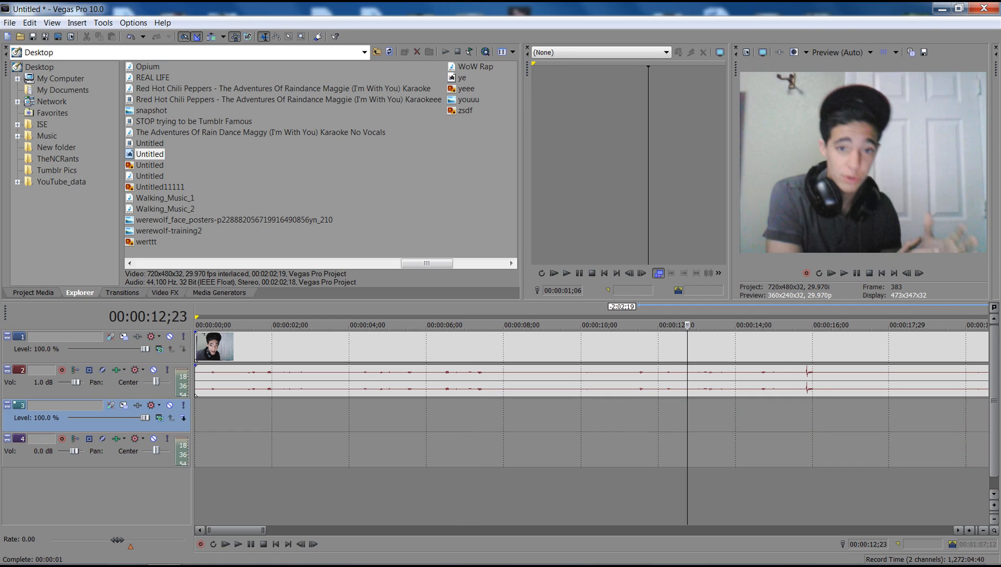
Step: Examine the available transition types and the Page Roll presets, and view the whole clip on the timeline
click(122, 293)
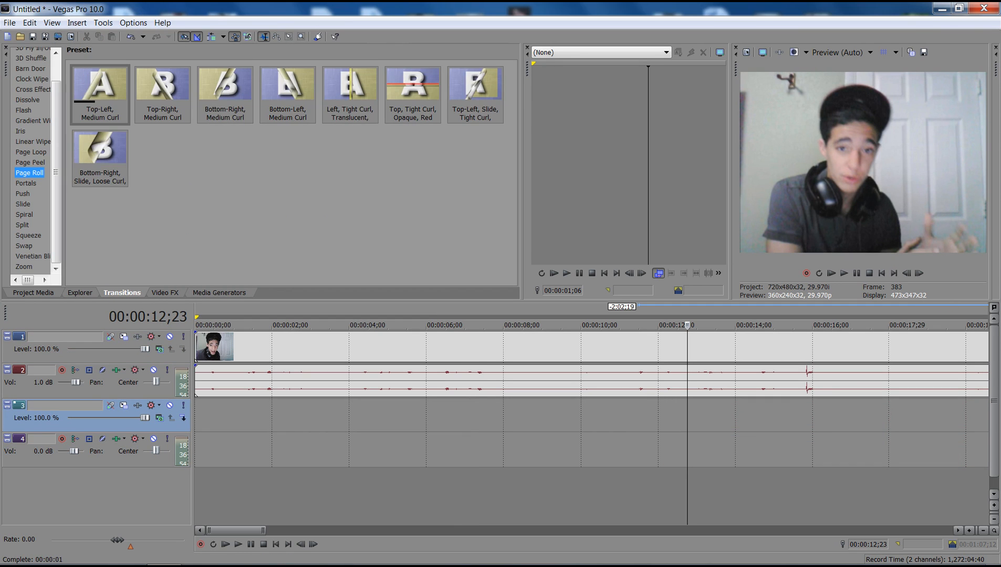
click(196, 345)
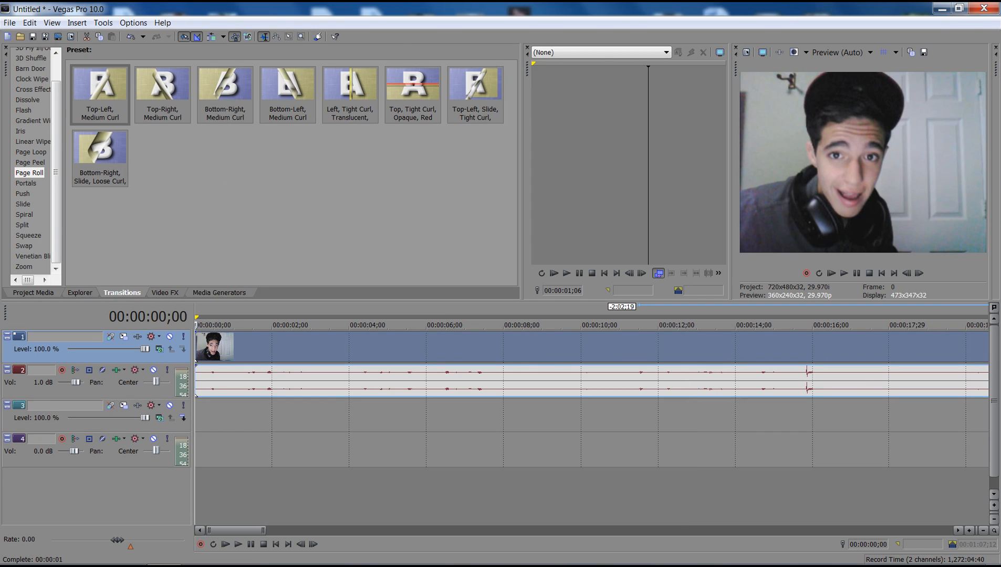
scroll(32, 158, up, 1)
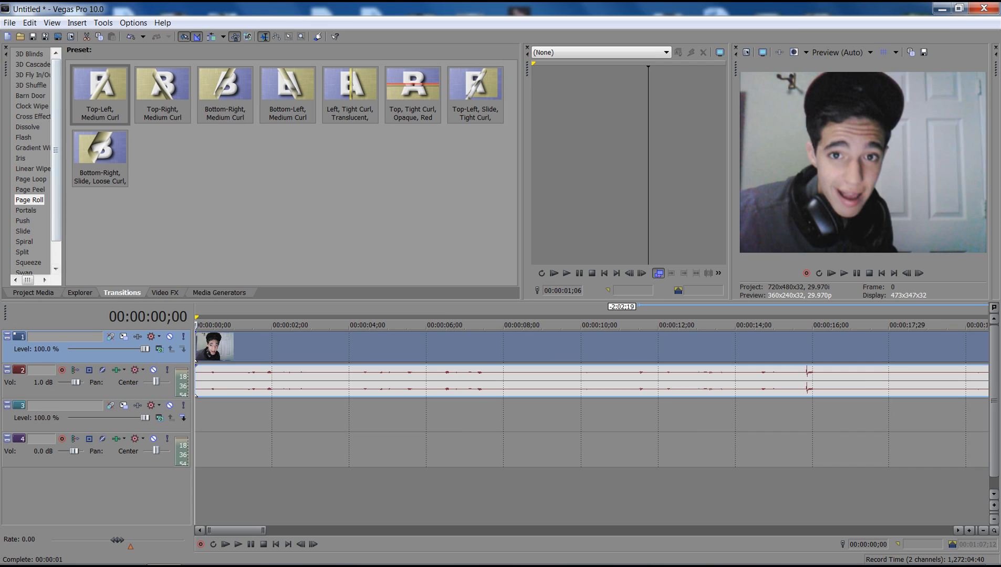
scroll(573, 346, down, 6)
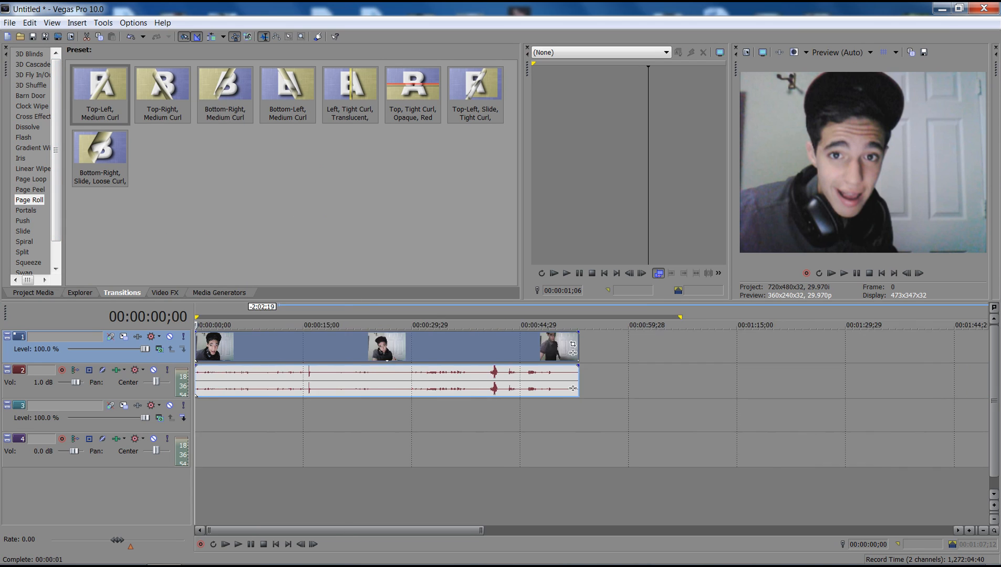
scroll(591, 362, up, 7)
scroll(591, 362, down, 9)
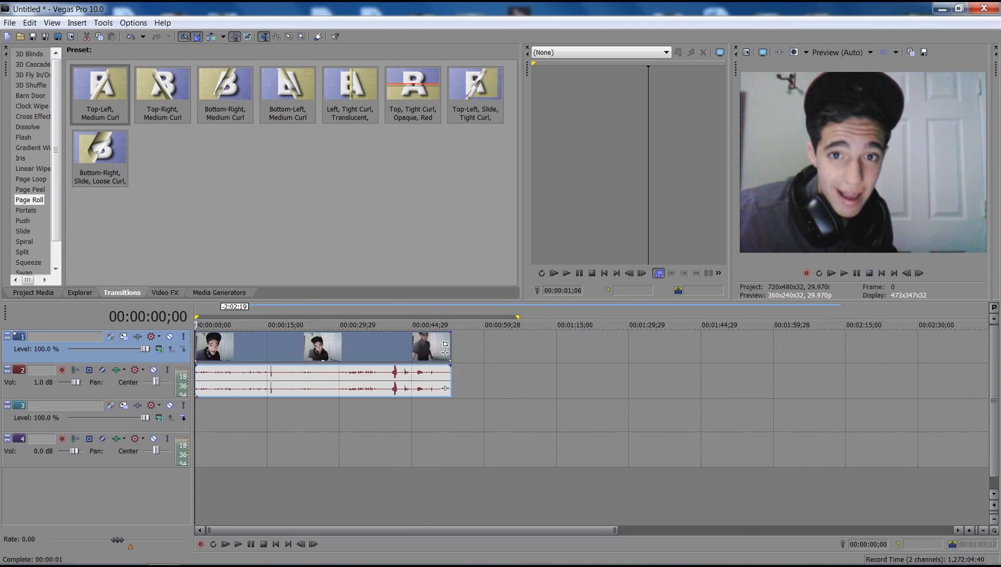
scroll(591, 362, up, 9)
scroll(445, 348, down, 8)
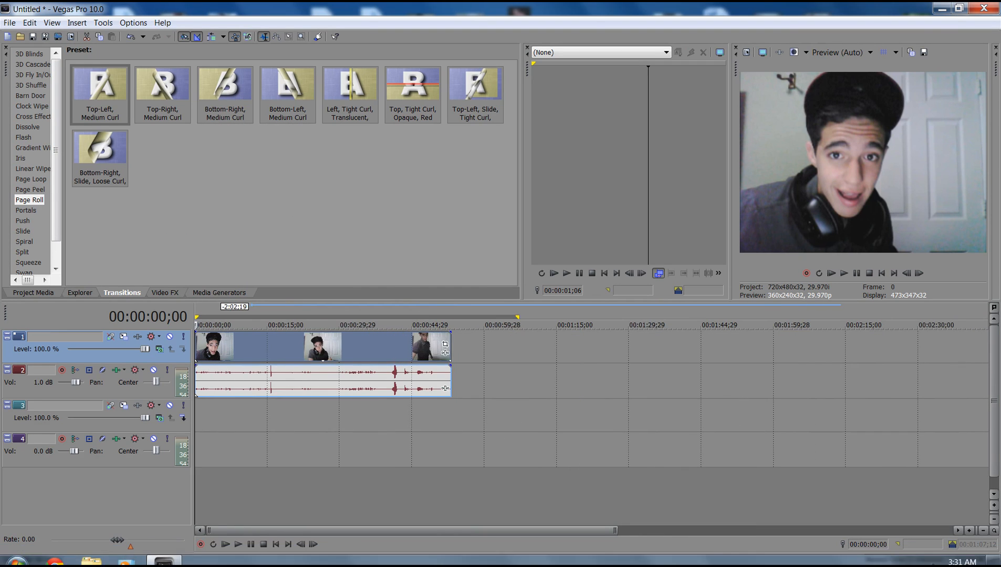
scroll(591, 363, up, 4)
scroll(707, 361, down, 4)
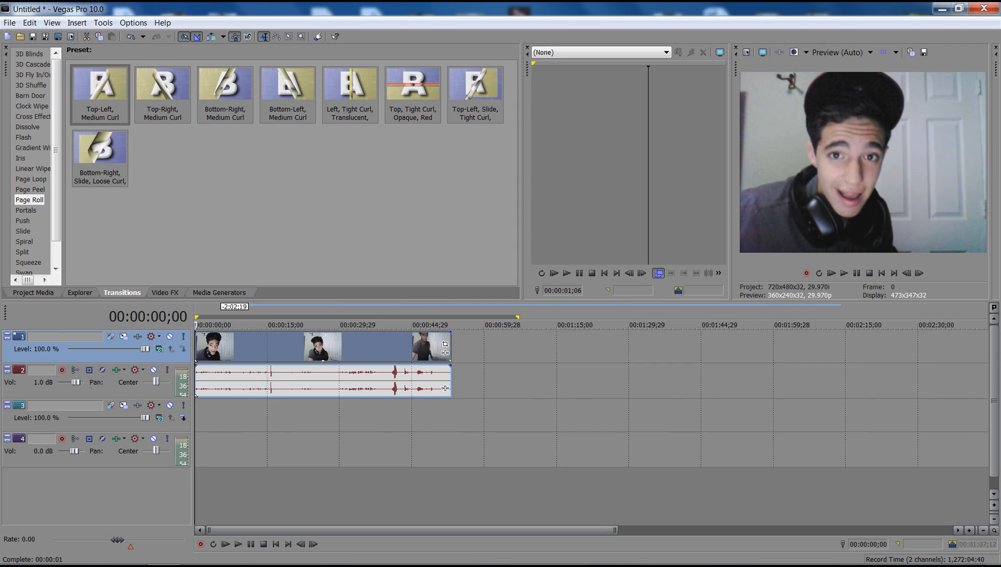
Step: Split the video clip and its audio at 00:00:22;26 and select the audio of the second part
click(445, 388)
click(316, 380)
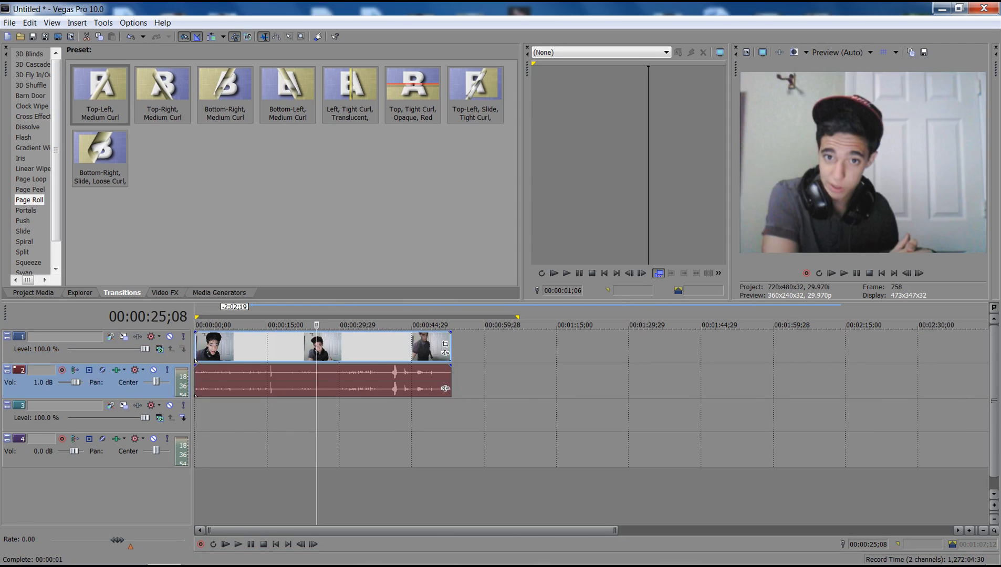
scroll(445, 388, up, 5)
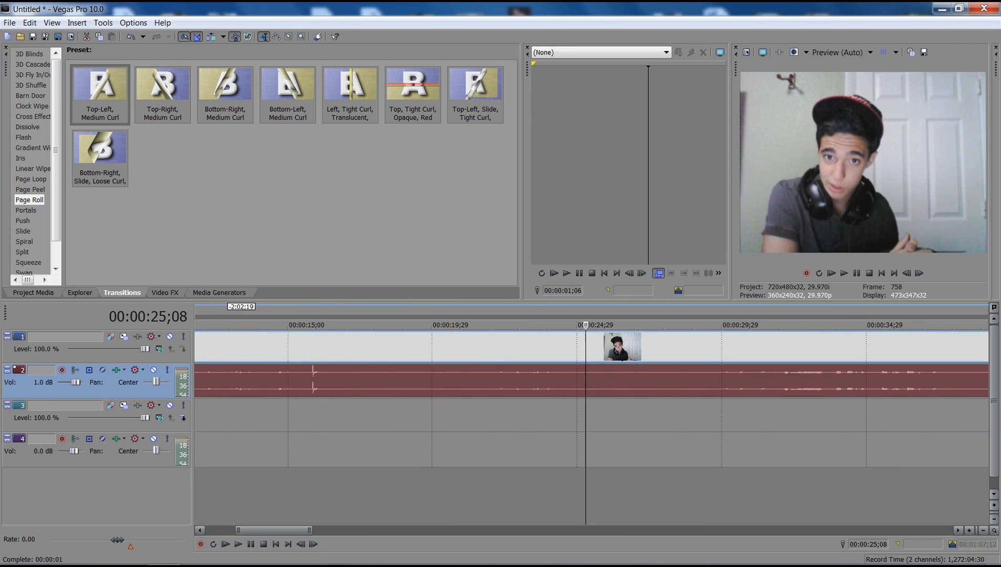
click(510, 380)
click(516, 380)
key(s)
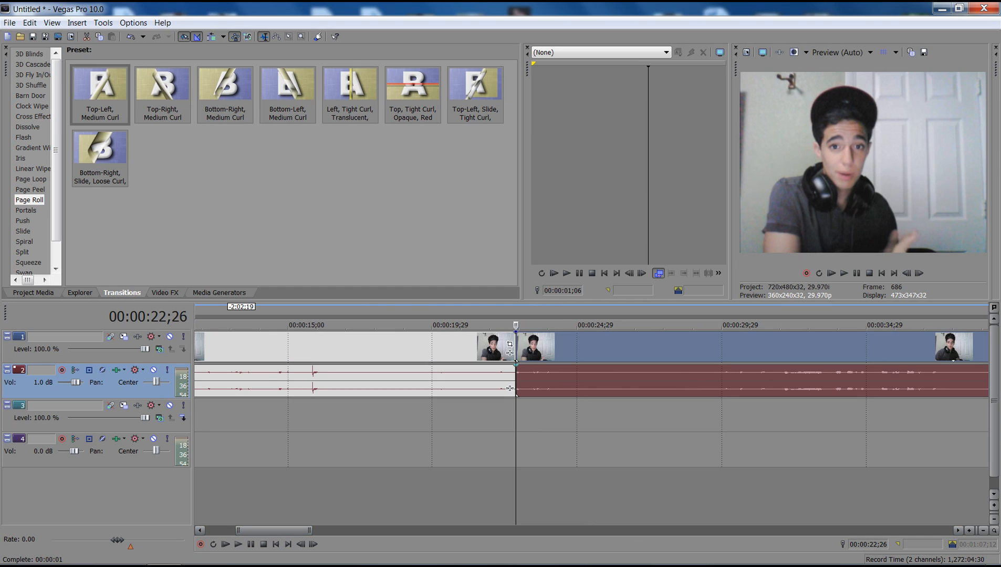
click(527, 389)
scroll(528, 388, down, 3)
scroll(527, 388, down, 3)
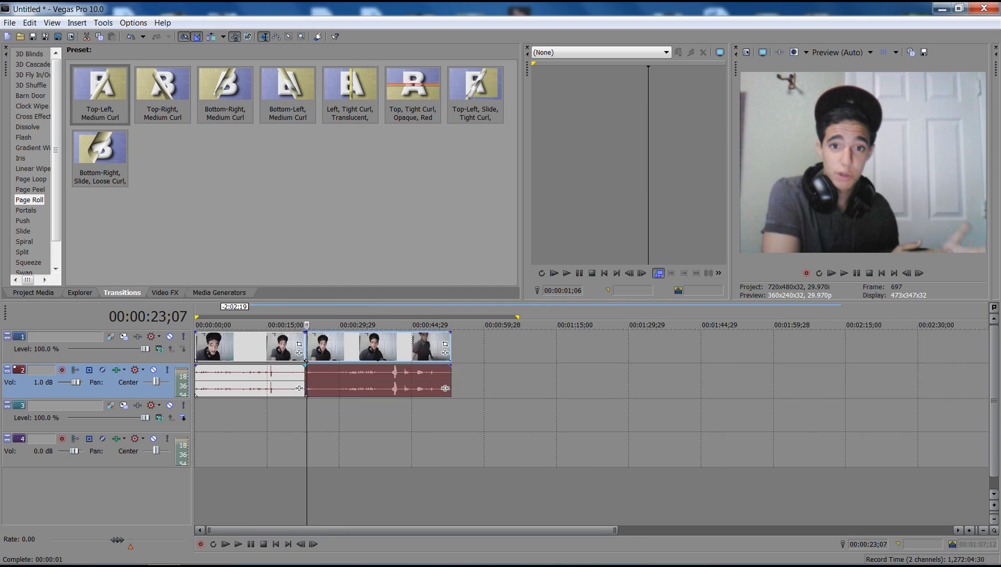
Step: Undo the split so the video clip and its audio form one whole clip
key(ctrl+z)
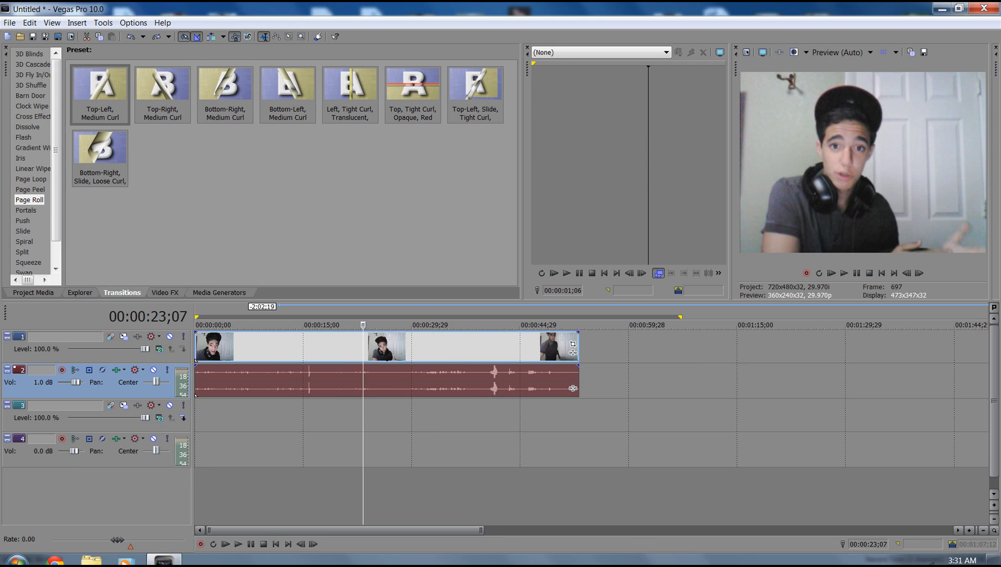
click(998, 560)
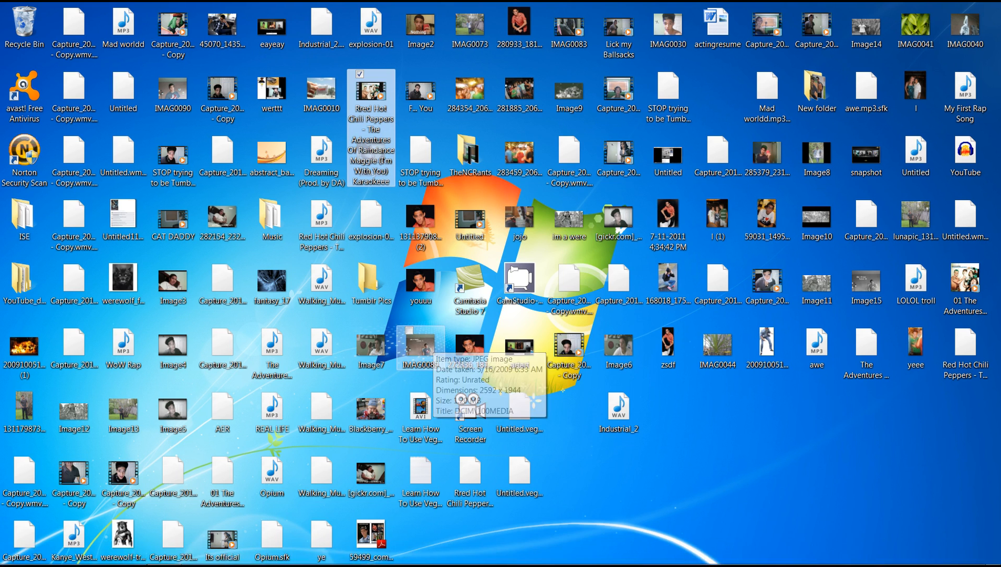
click(164, 556)
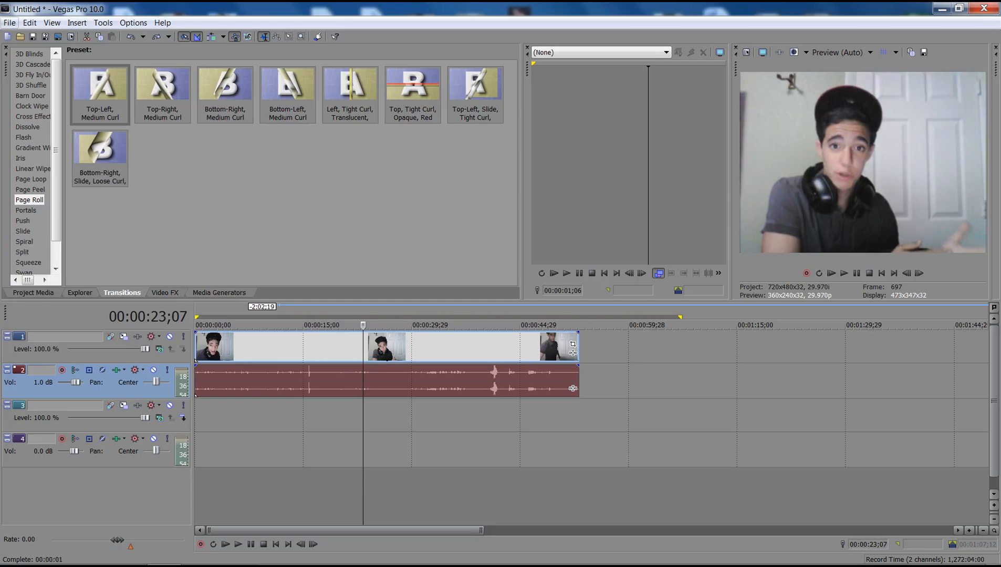
key(alt+e)
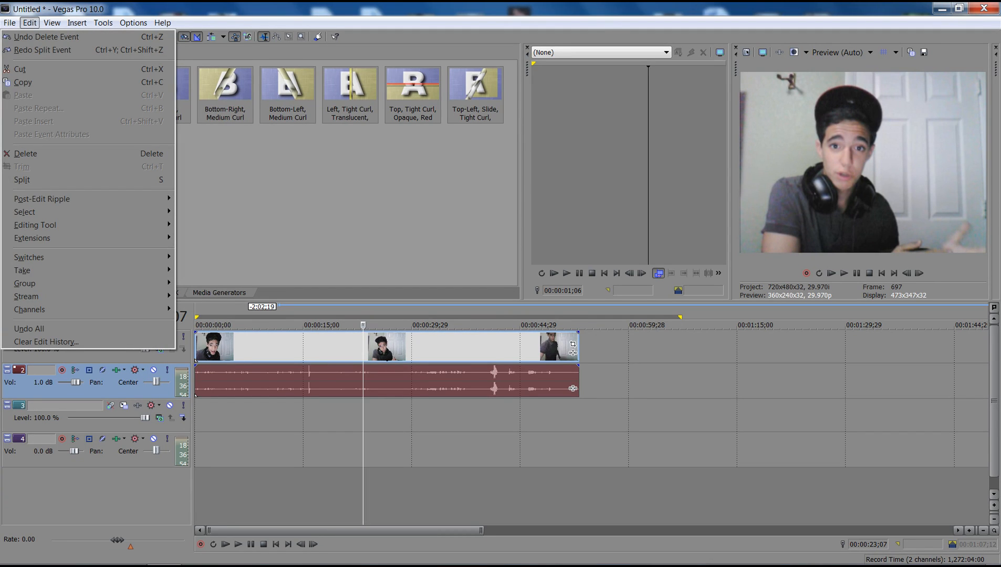
Step: Place the zsdf picture from the desktop on track 1, directly after the video clip
key(super+d)
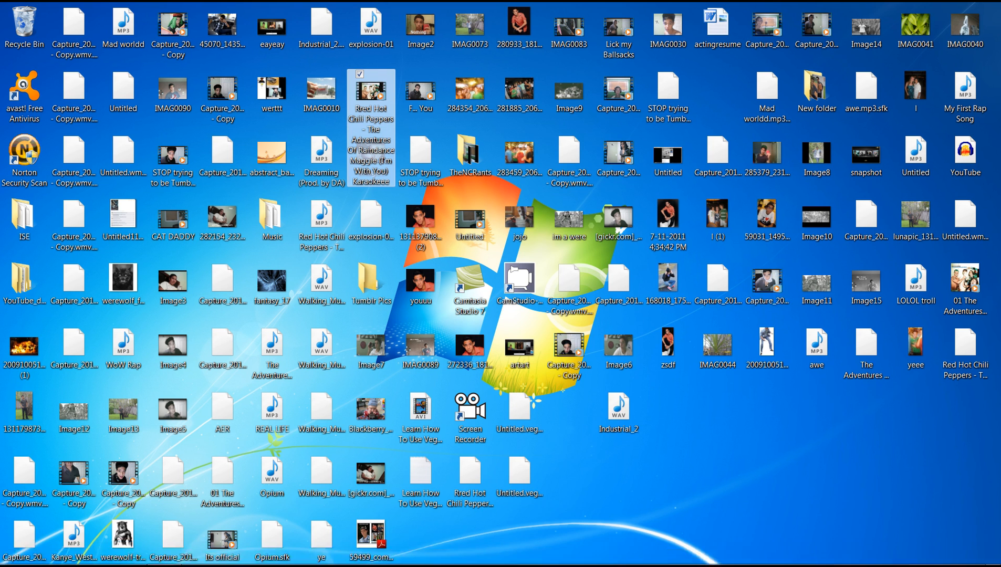
click(668, 346)
click(164, 552)
drag(580, 416, 596, 346)
Step: Overlap the picture with the end of the video clip by one second and apply the Push Down transition there
click(351, 94)
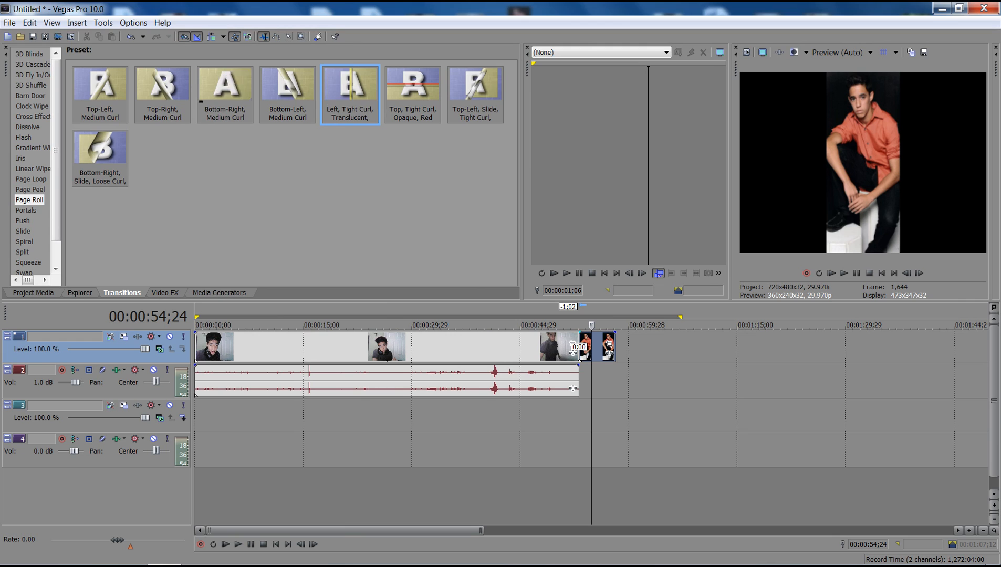
click(30, 96)
click(23, 137)
click(23, 221)
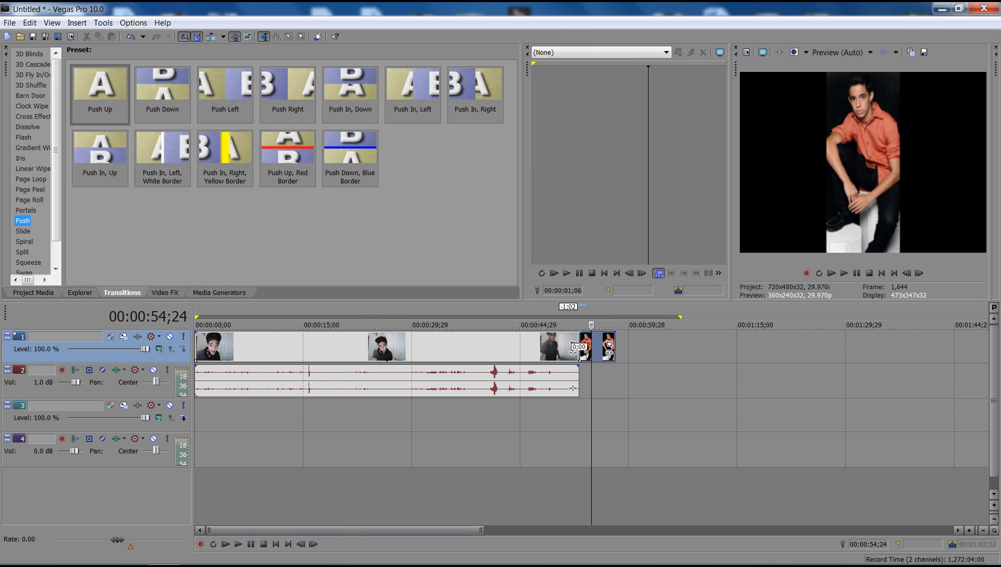
click(162, 95)
drag(579, 346, 572, 359)
click(650, 114)
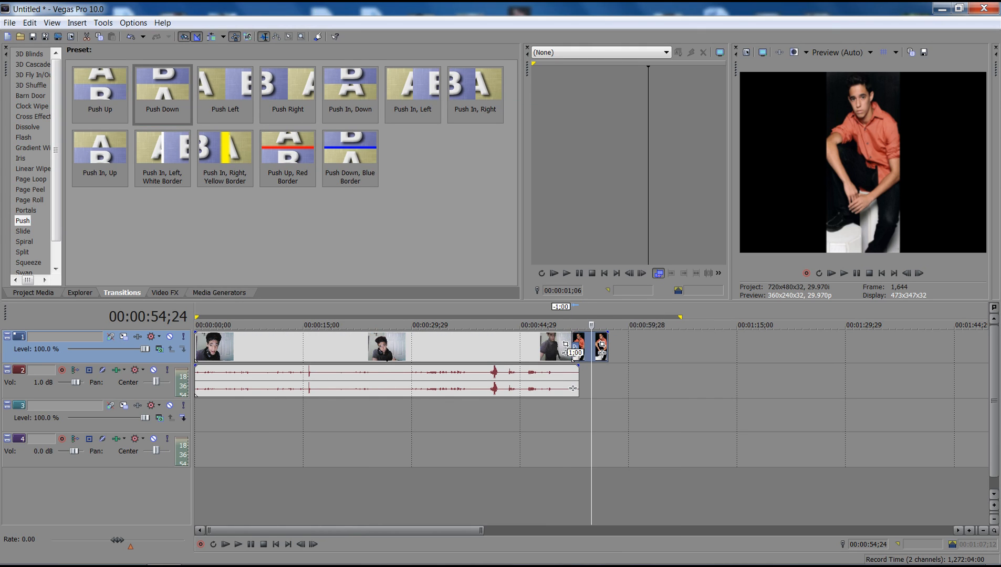
Step: Play the end of the video clip to preview the lead-in to the transition
click(563, 351)
key(space)
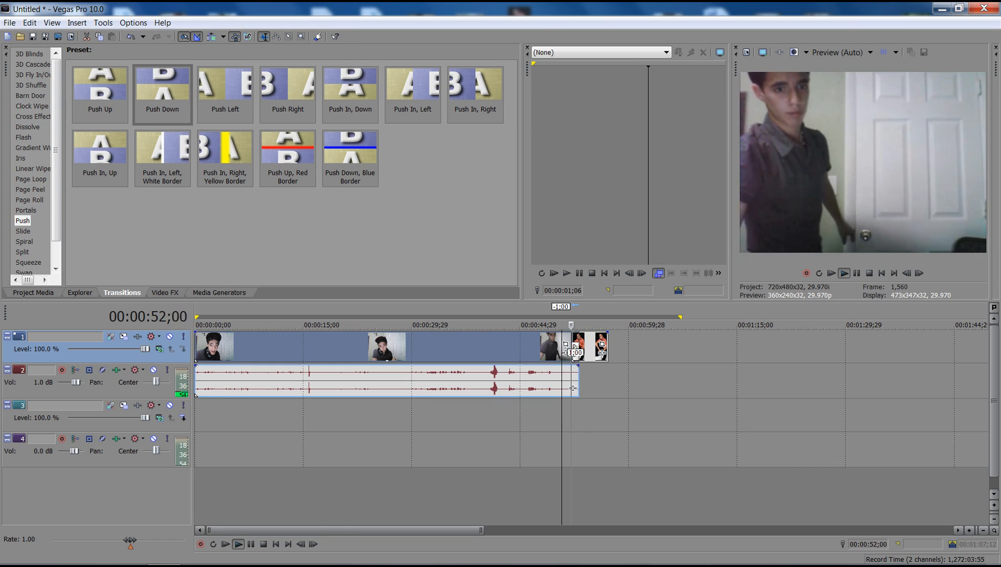
key(space)
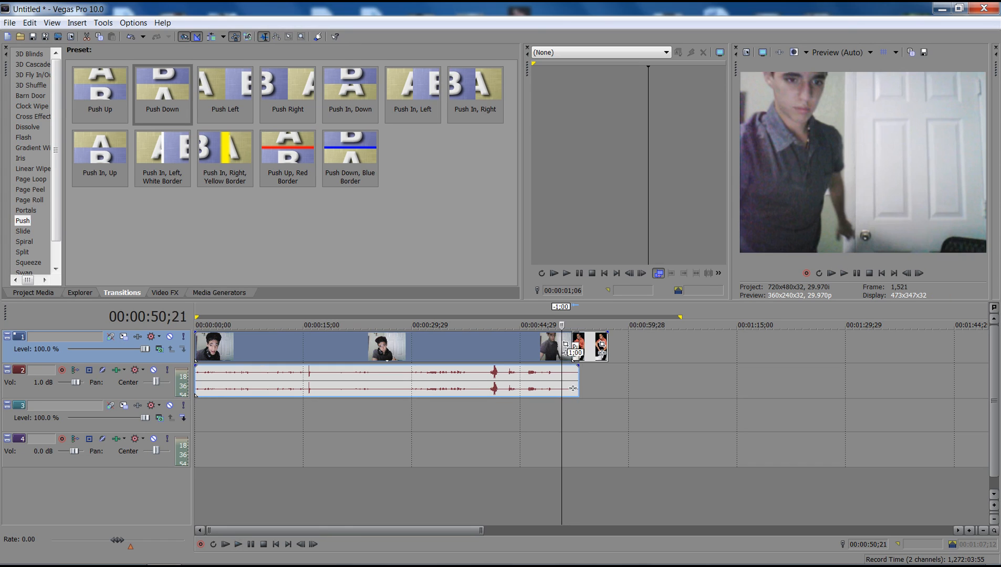
Step: Apply the Color Corrector video effect to the Capture_20110721_37 - Copy clip with its (Untitled) preset
key(alt+8)
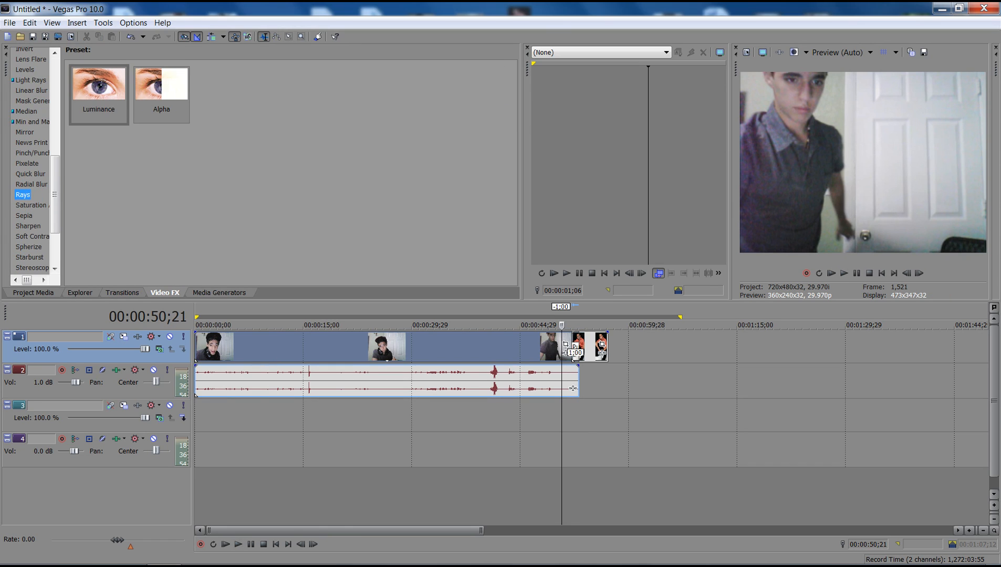
click(31, 174)
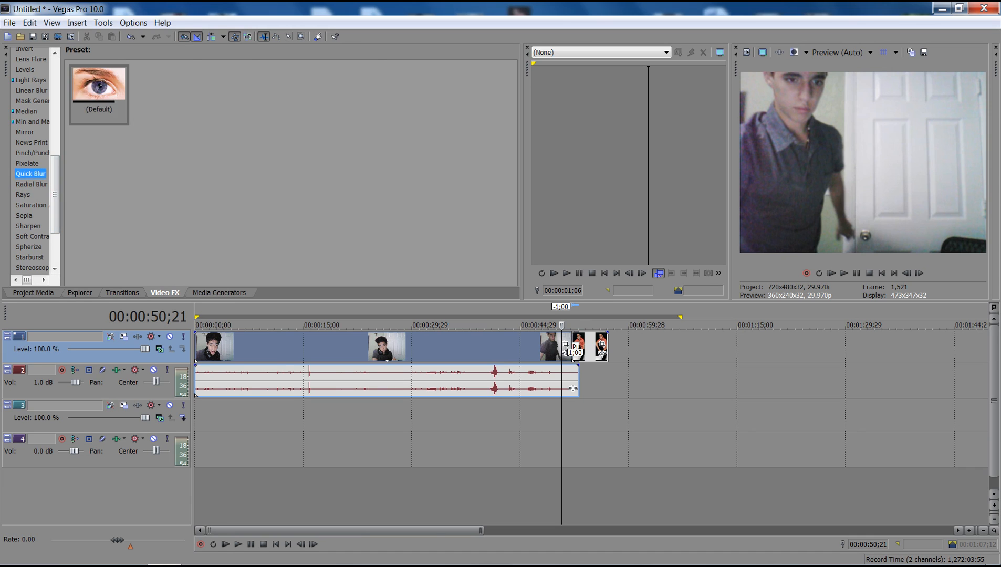
click(31, 143)
scroll(31, 143, up, 4)
scroll(31, 160, up, 3)
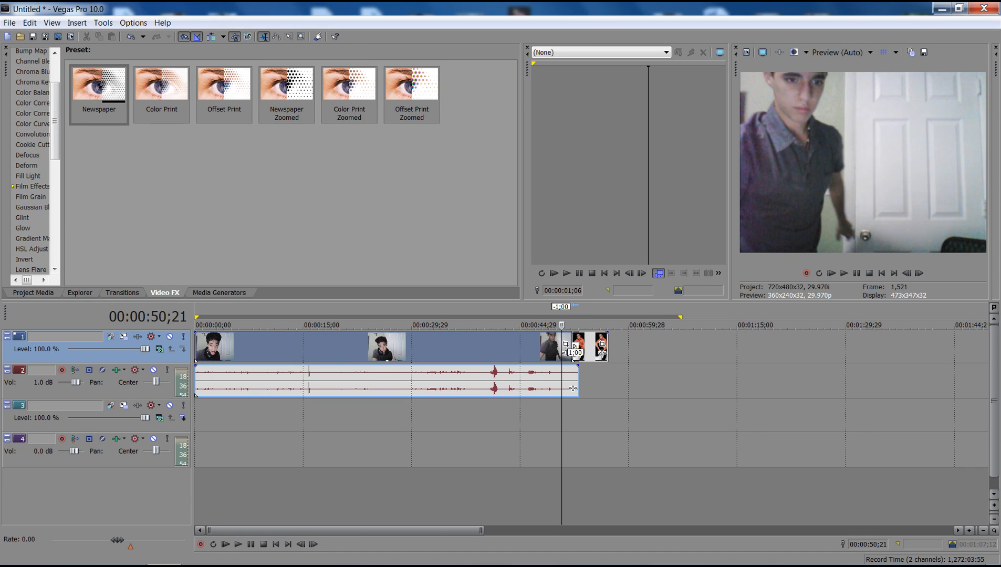
click(33, 103)
drag(572, 359, 572, 359)
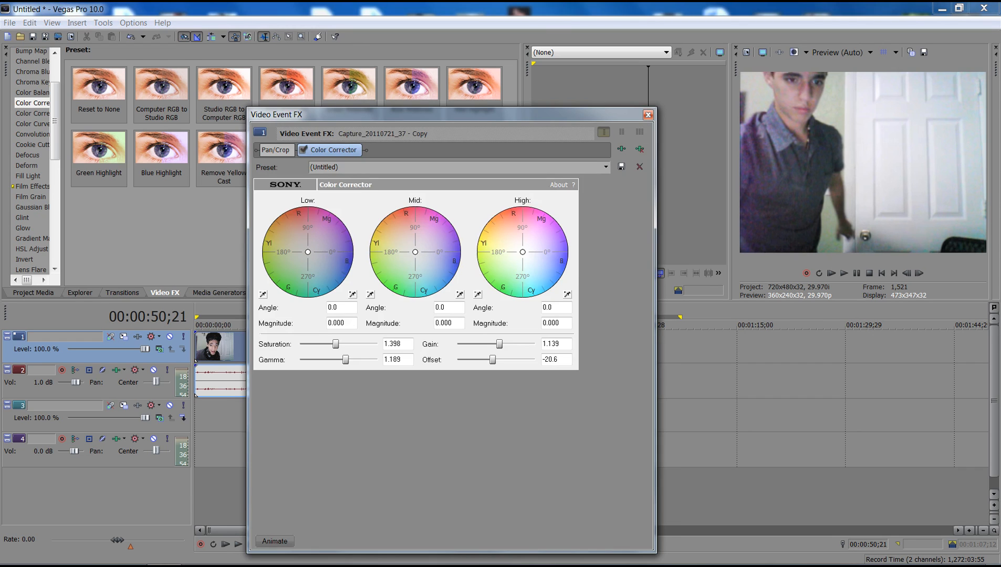
click(648, 114)
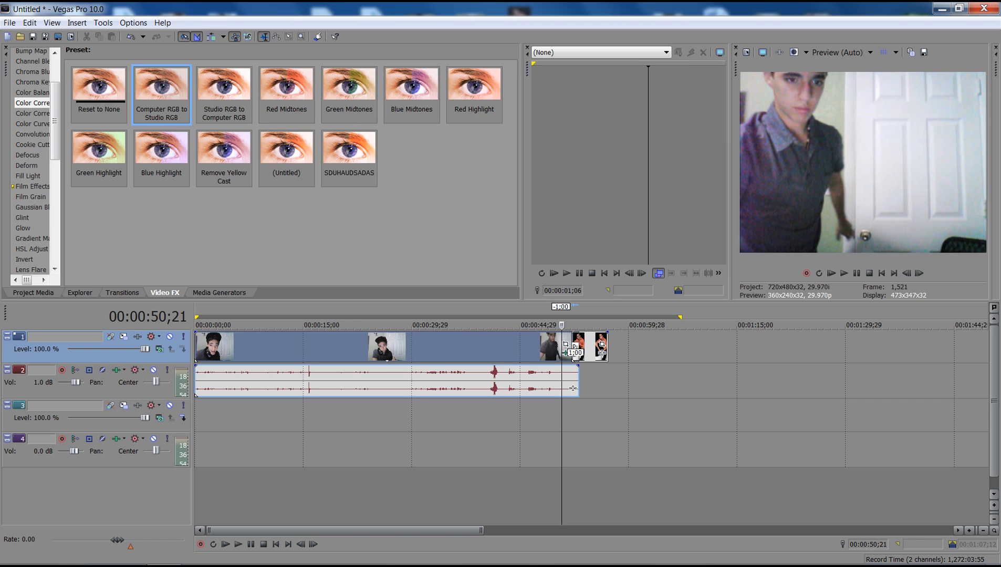
Step: Add a second Color Corrector to the video clip with saturation 1.581 and gamma 2.000, entering asdfdasfdsa as the preset name
click(572, 359)
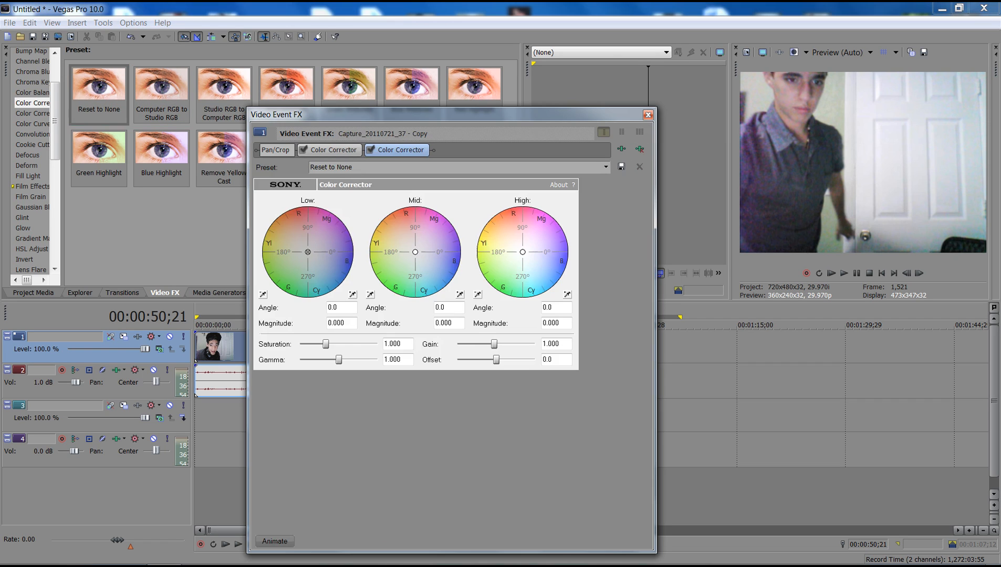
drag(349, 344, 377, 360)
text(asdfdasfdsa)
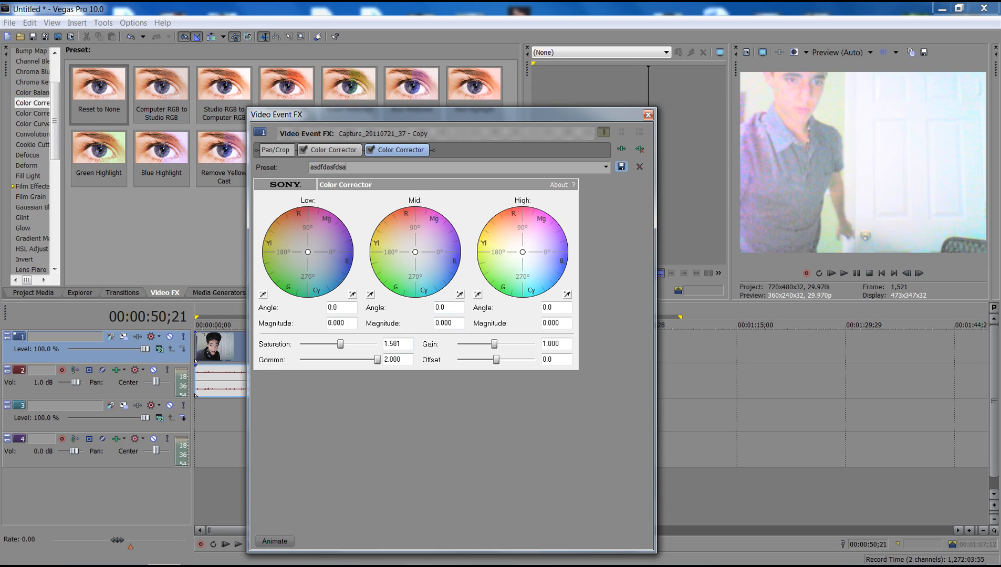
click(648, 115)
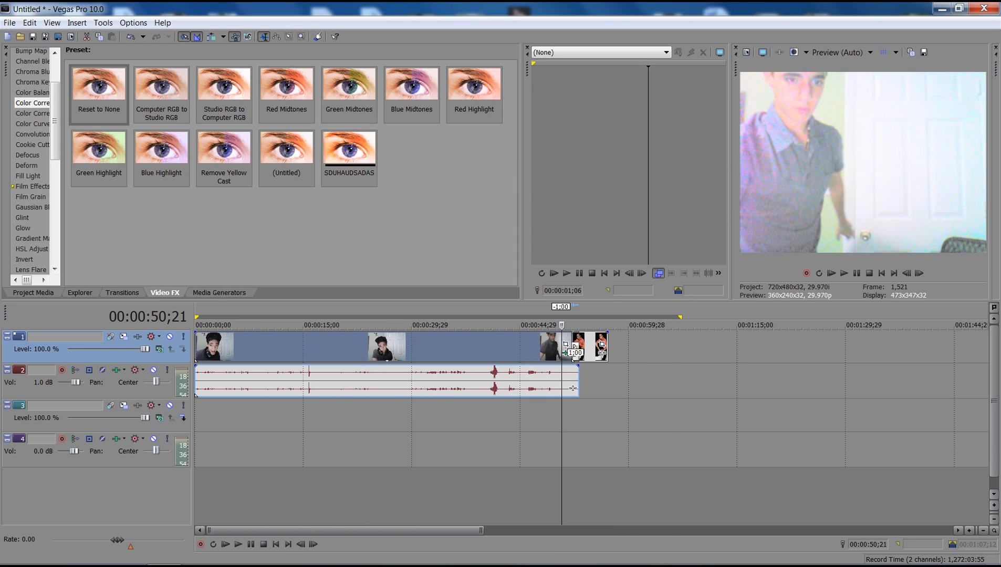
Step: Add the Deform effect to the video clip from Reset to None with bottom squeeze 0.200, entering cvx as the preset name
click(32, 124)
key(Down)
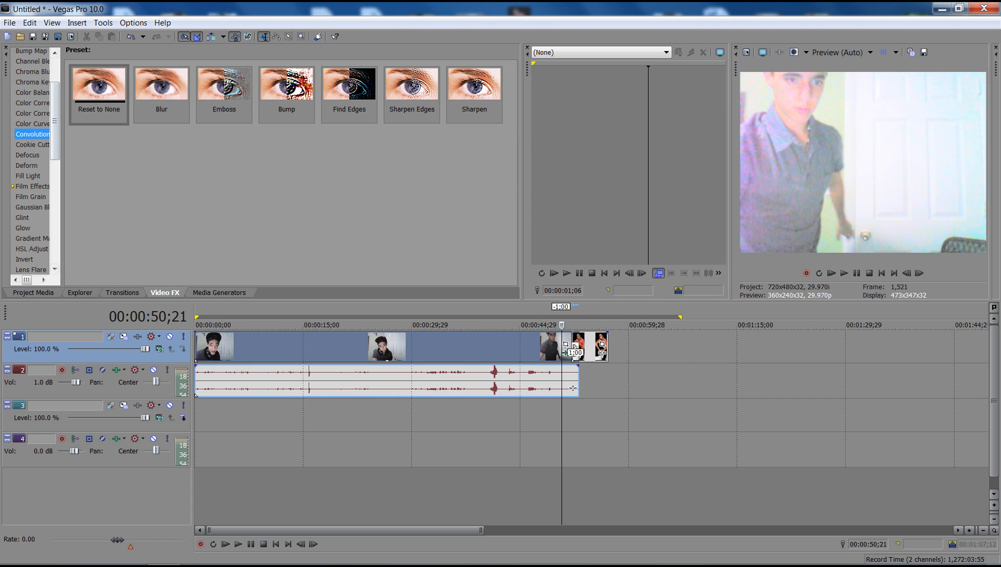
click(27, 166)
drag(99, 92, 315, 346)
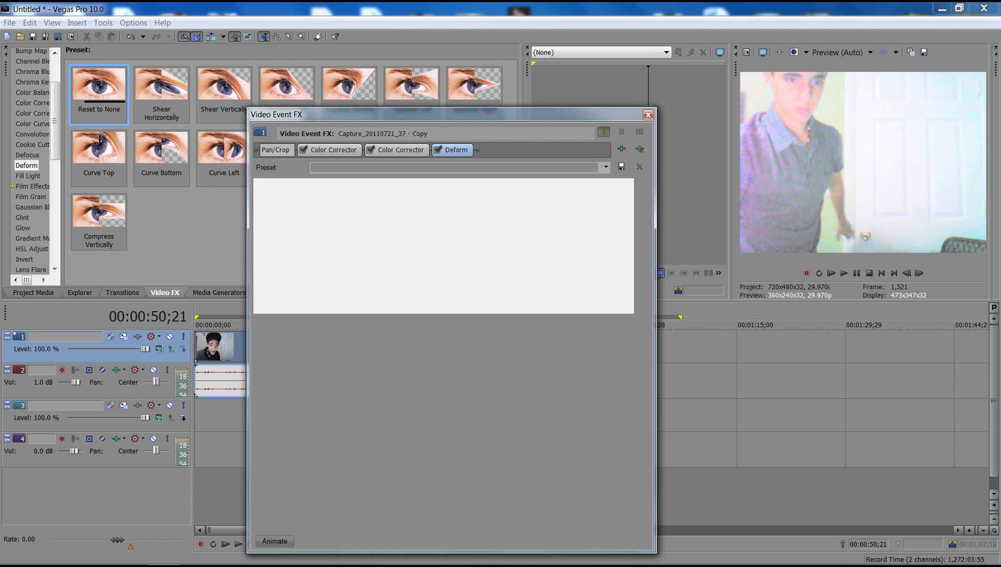
drag(352, 301, 361, 302)
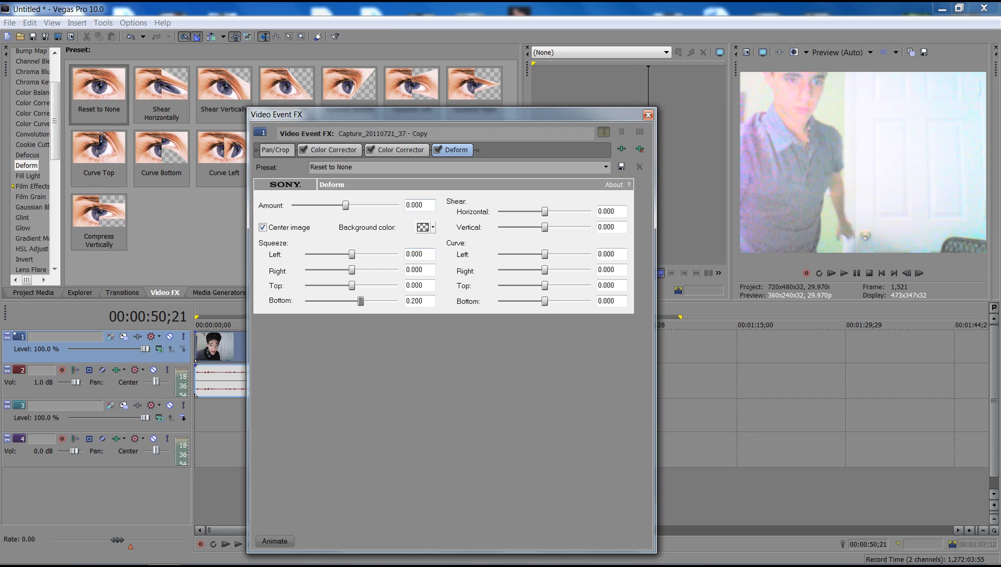
click(332, 167)
text(cvx)
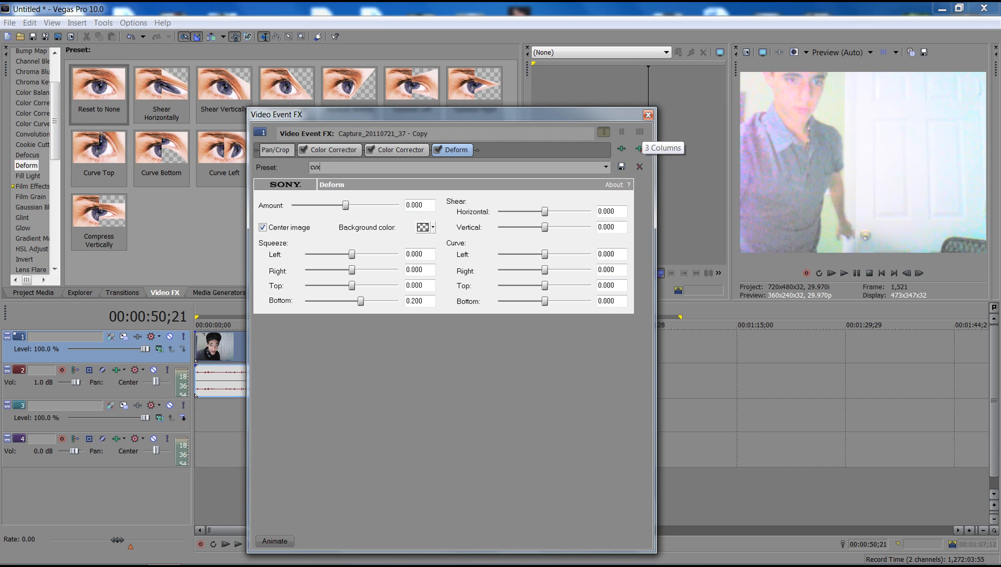
click(648, 114)
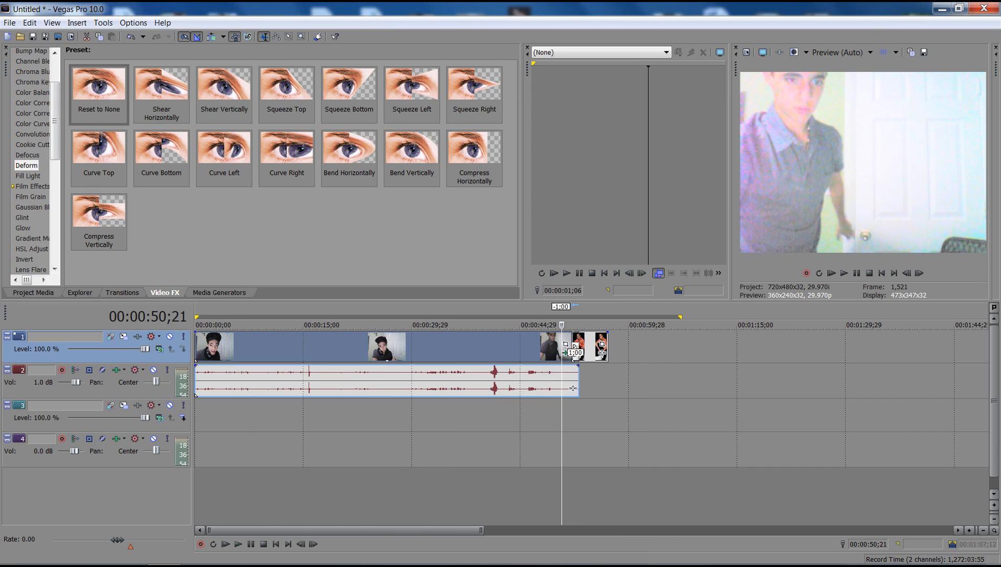
Step: Add a Default Text generator clip at the start of track 3
key(alt+9)
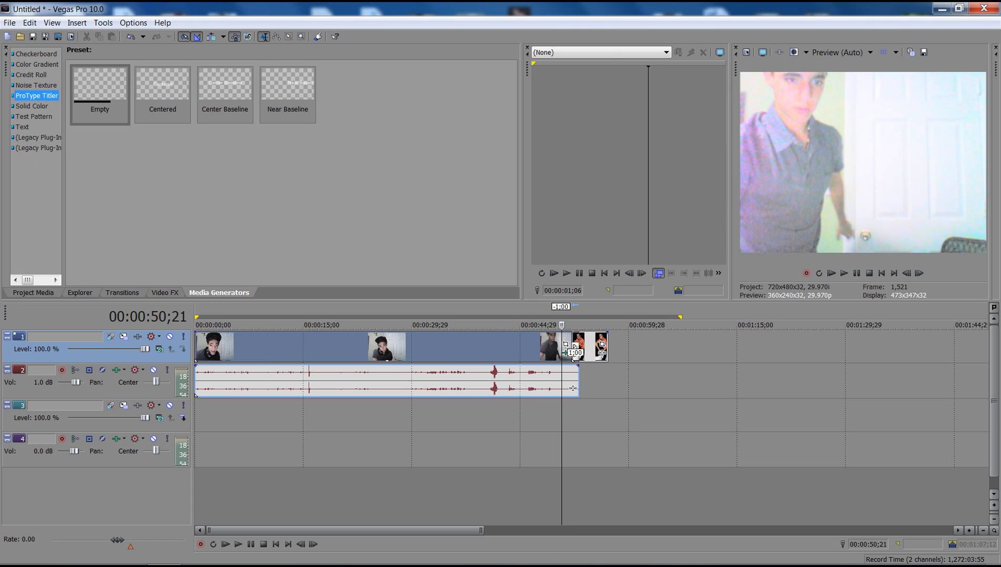
click(22, 126)
drag(100, 89, 231, 415)
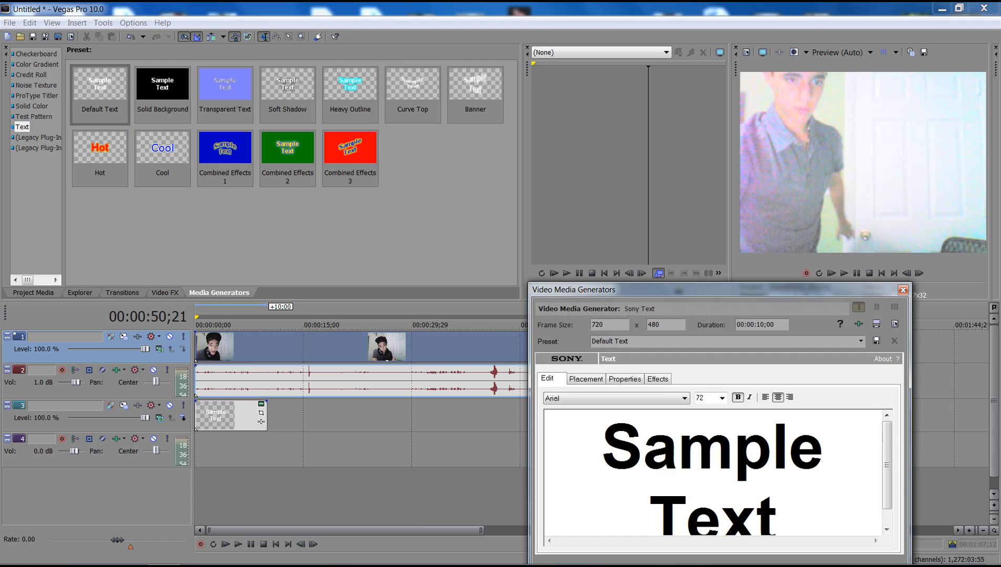
Step: Examine the Checkerboard, Color Gradient, Test Pattern and Text generator presets and the font choices for the sample text
click(36, 54)
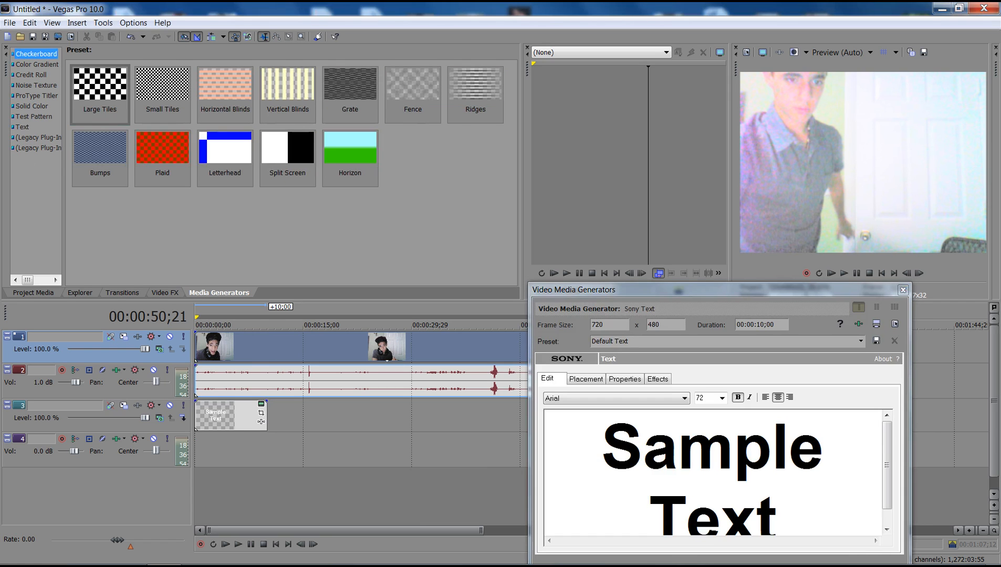
click(36, 64)
click(34, 116)
click(22, 127)
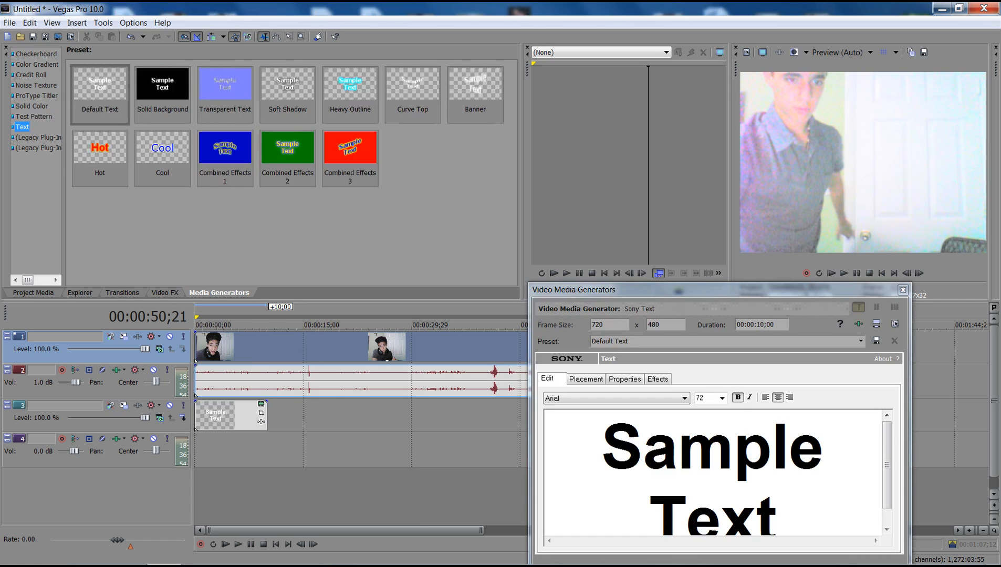
click(601, 447)
double_click(793, 514)
click(684, 398)
click(684, 398)
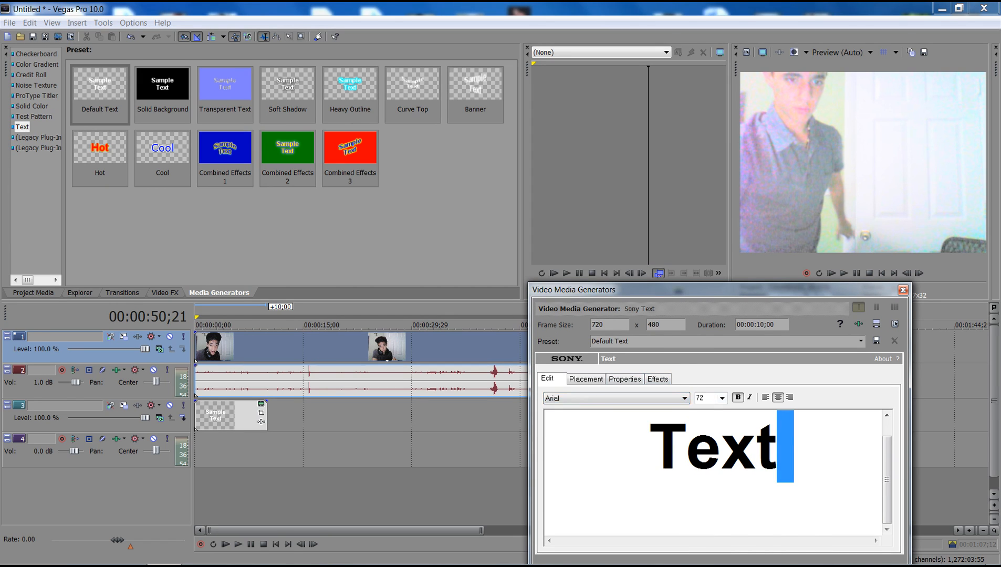
Step: Reposition the sample text freehand within the frame and close the text settings
click(586, 379)
drag(637, 480, 646, 462)
click(902, 290)
Step: Move the video clip to a new track below track 4 and the text clip to the start of track 1
drag(336, 347, 336, 484)
drag(242, 415, 242, 348)
Step: Place the sample text freehand at about X -0.147, Y 0.280 and give it a black outline
drag(647, 462, 627, 495)
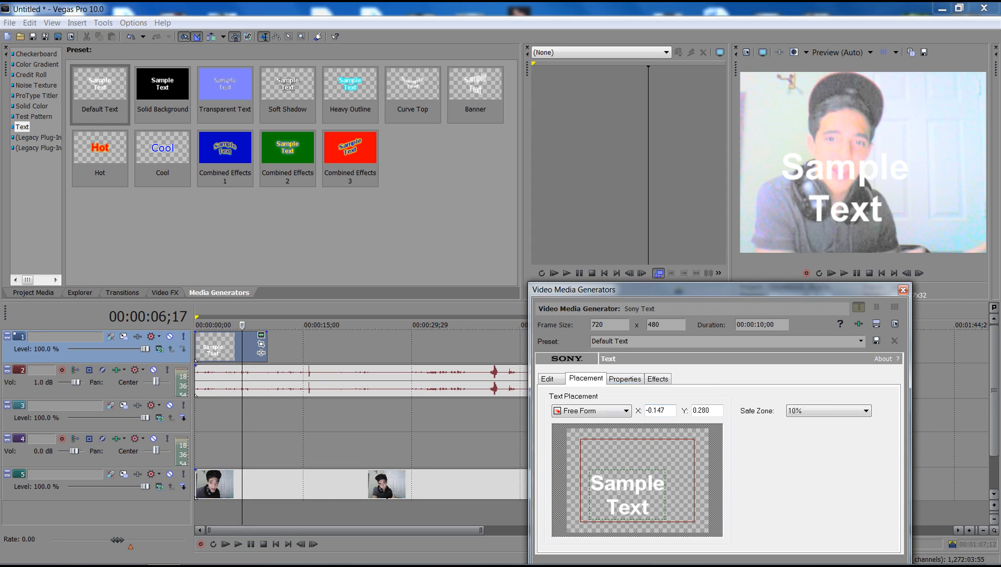
click(624, 379)
click(657, 379)
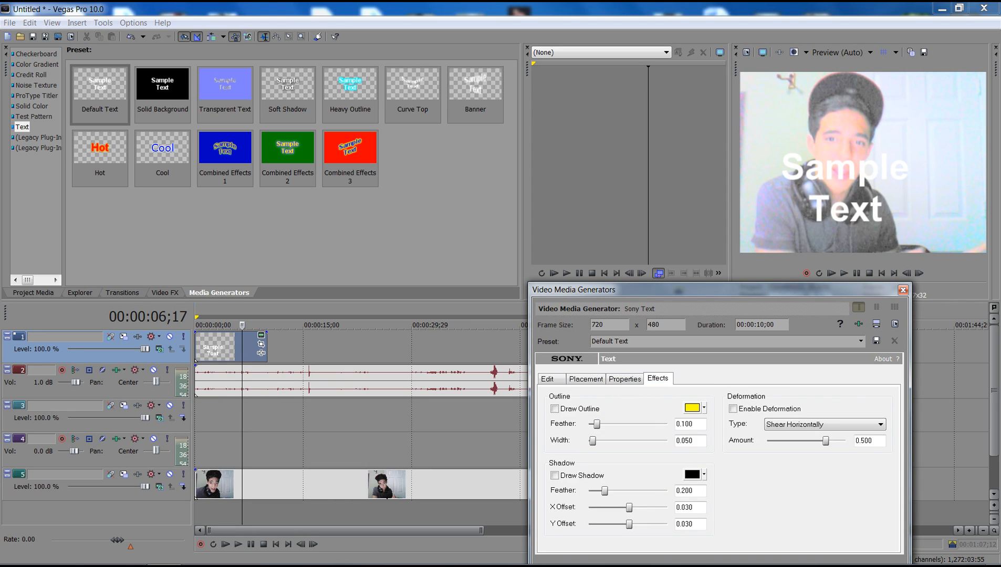
click(554, 408)
click(692, 407)
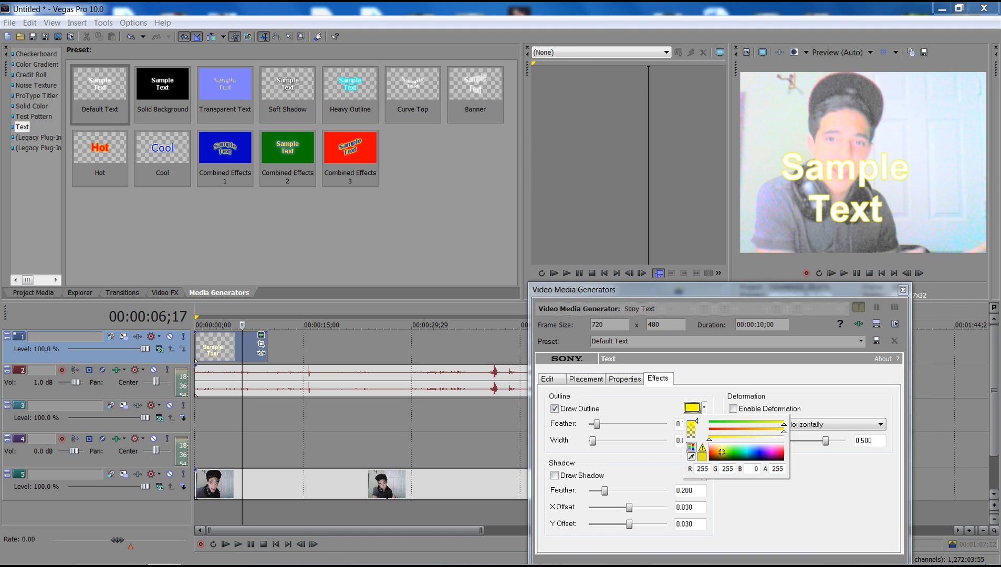
click(711, 460)
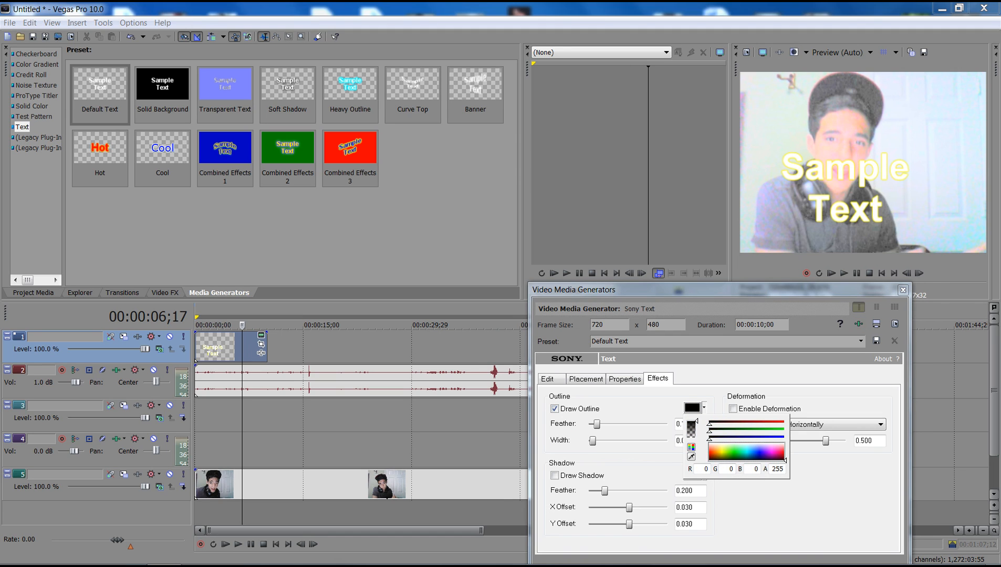
click(903, 290)
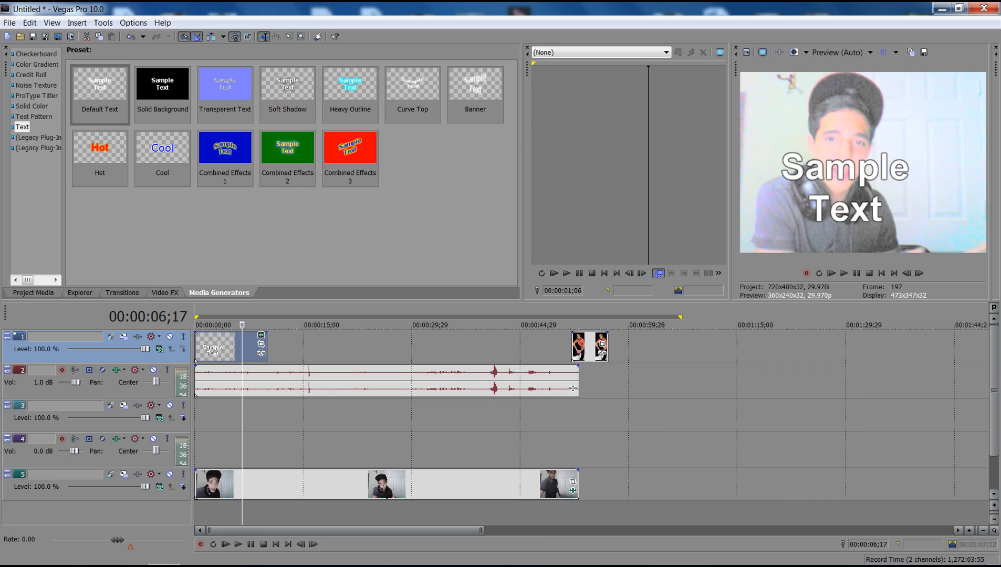
click(36, 96)
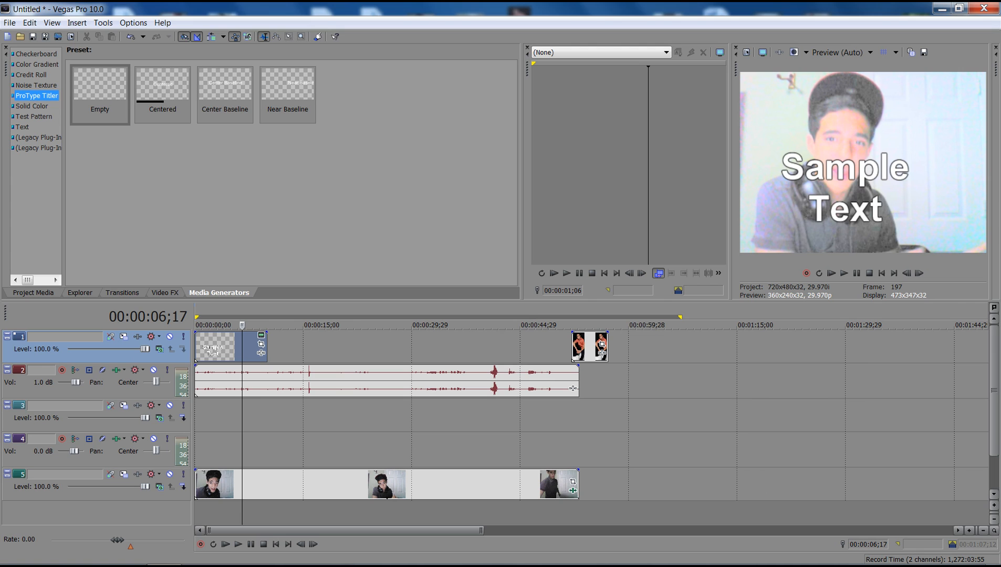
click(10, 22)
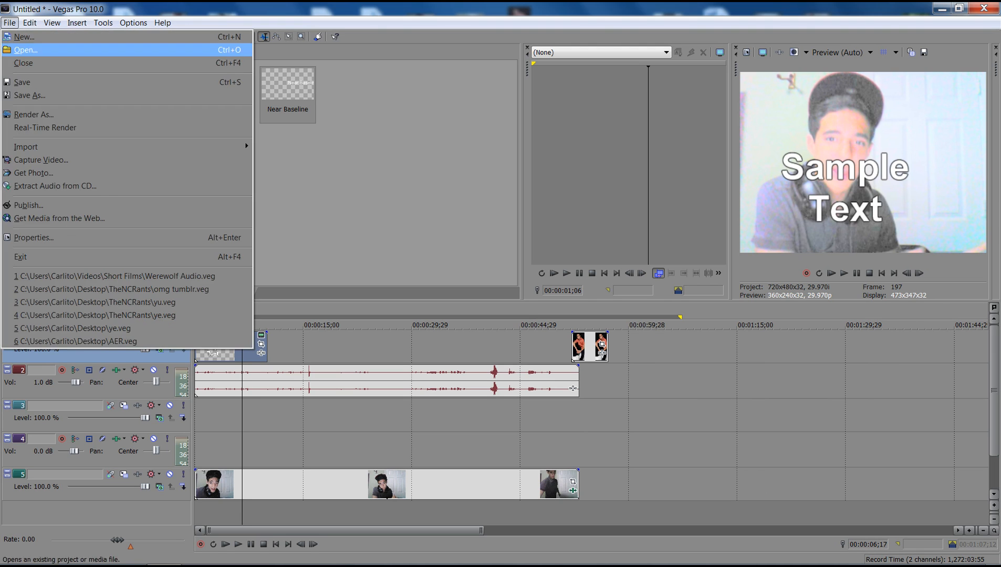
click(33, 115)
text(dsfaasdfa)
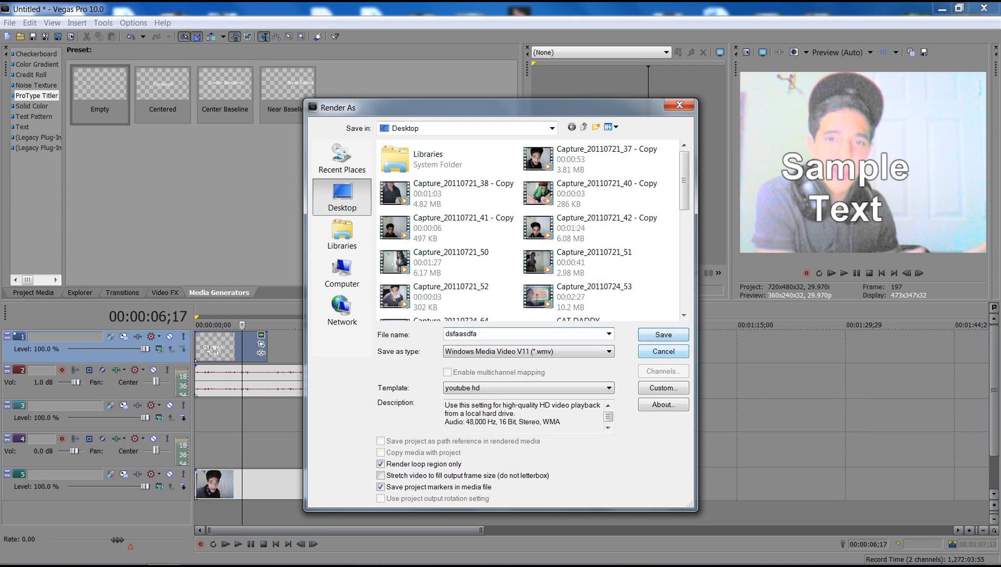
click(664, 352)
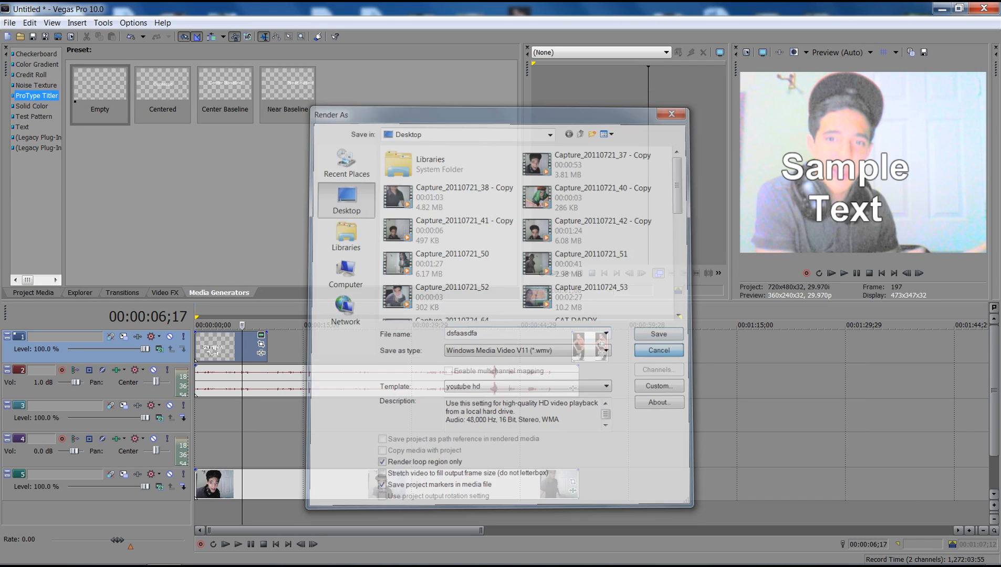